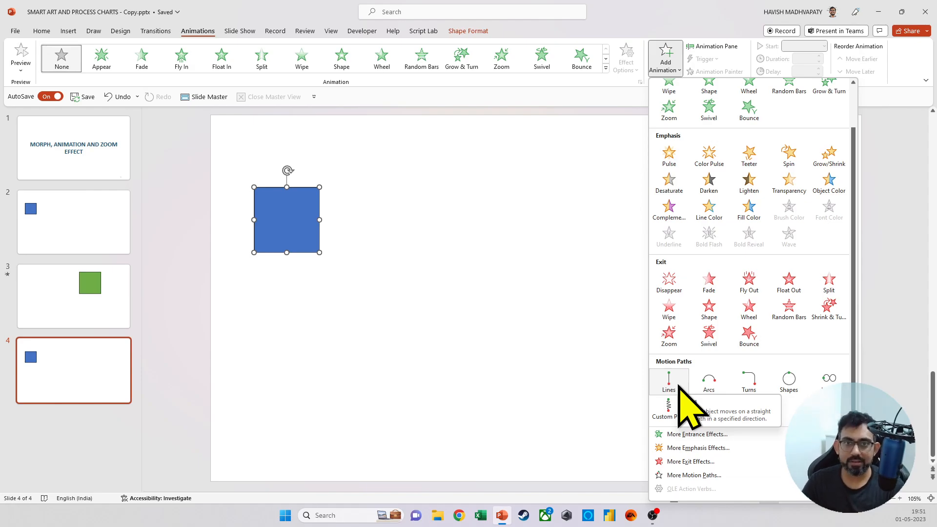
Step: Add a Lines motion path to the blue square, ending horizontally at the slide's right side, and preview it from the Animation Pane
scroll(707, 283, "up", 1)
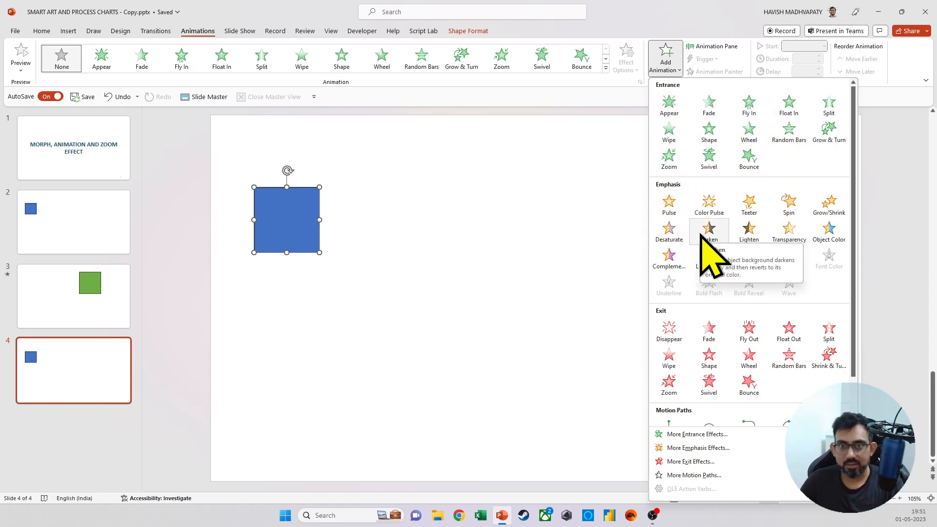
scroll(703, 244, "down", 2)
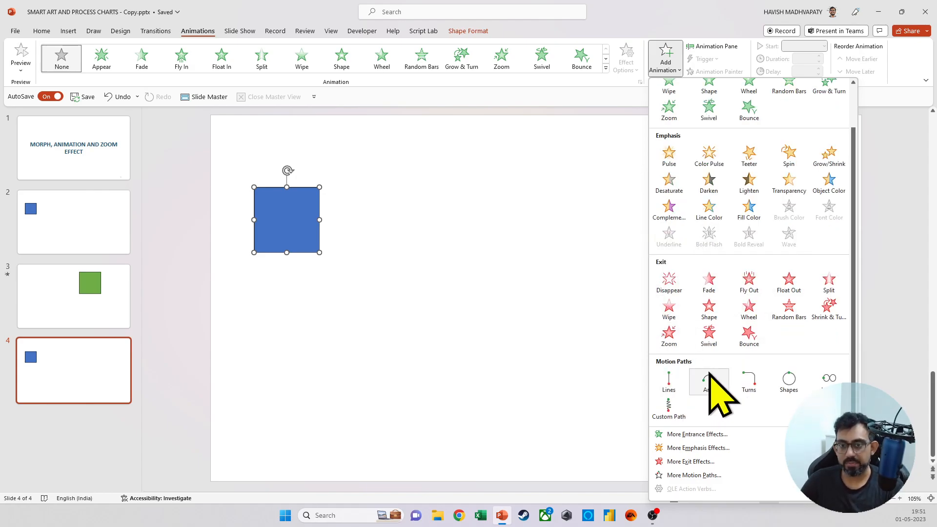
left_click(670, 378)
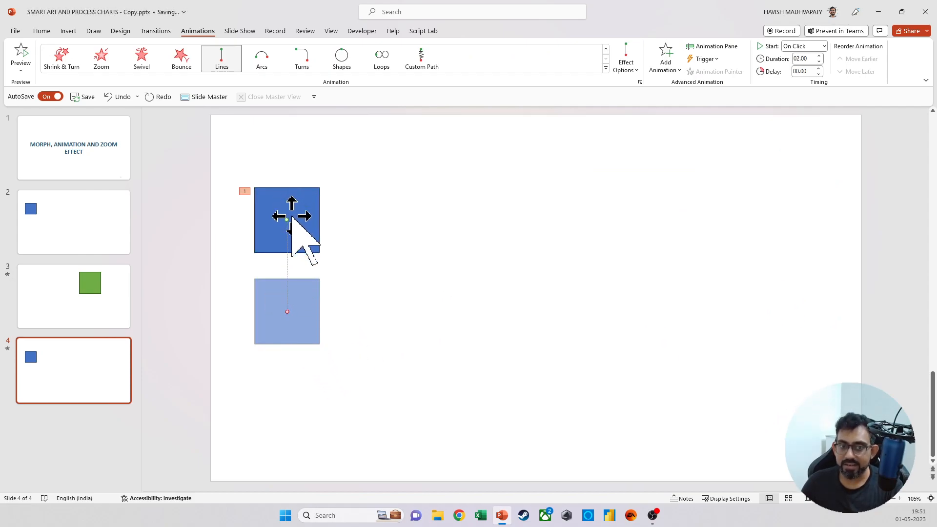
left_click_drag(284, 309, 662, 220)
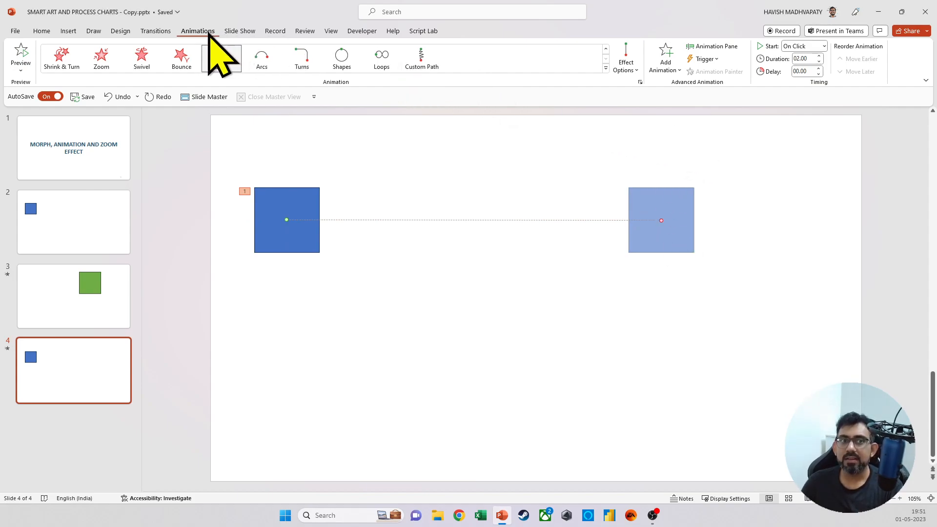
left_click(730, 47)
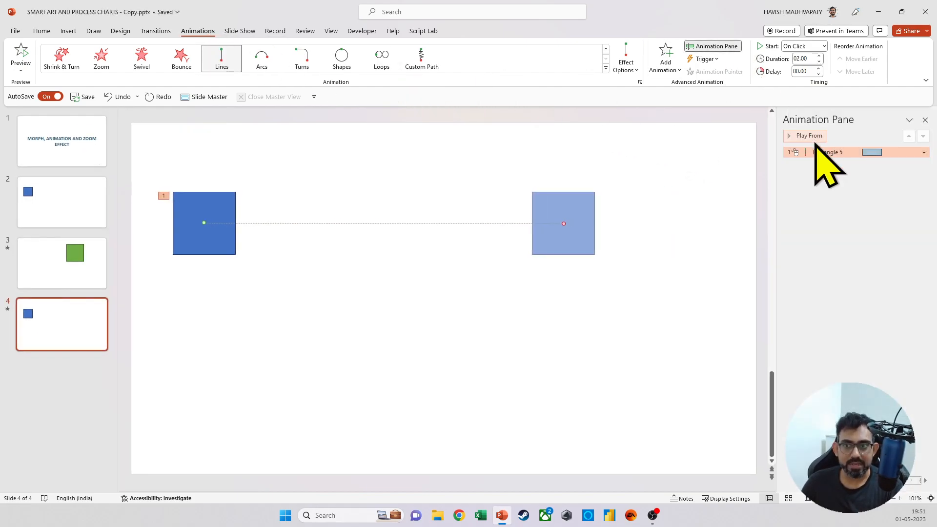
left_click(800, 136)
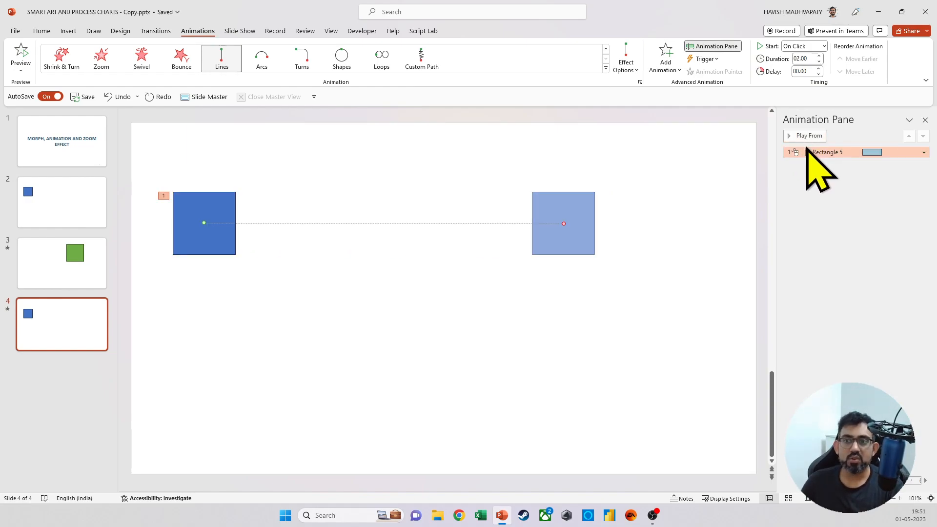
Step: Set the duration of the square's motion path animation to 3 seconds (Slow)
double_click(814, 153)
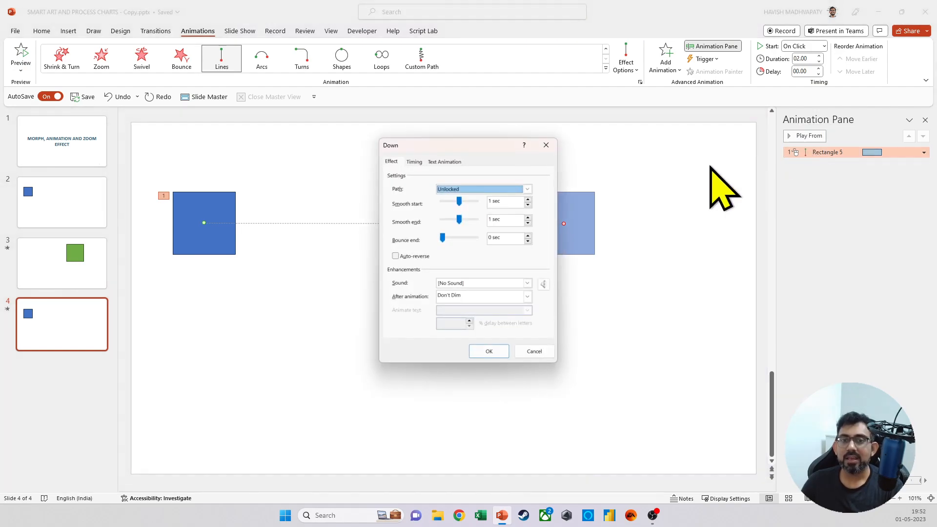
left_click(412, 162)
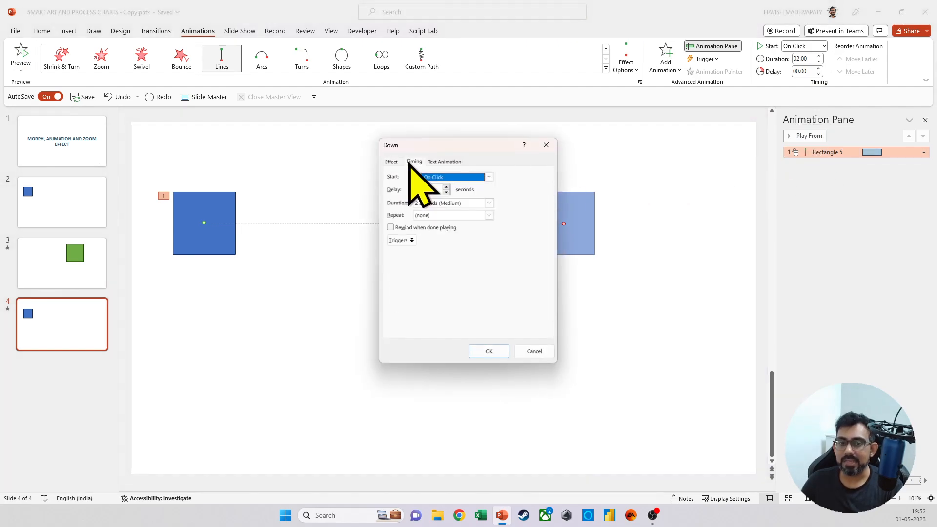
left_click(489, 203)
left_click(444, 203)
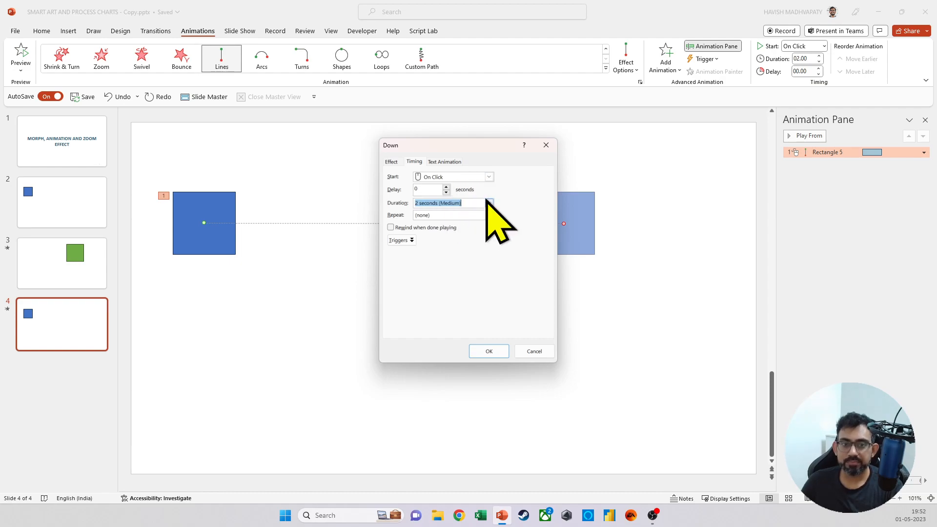
left_click(489, 203)
left_click(466, 222)
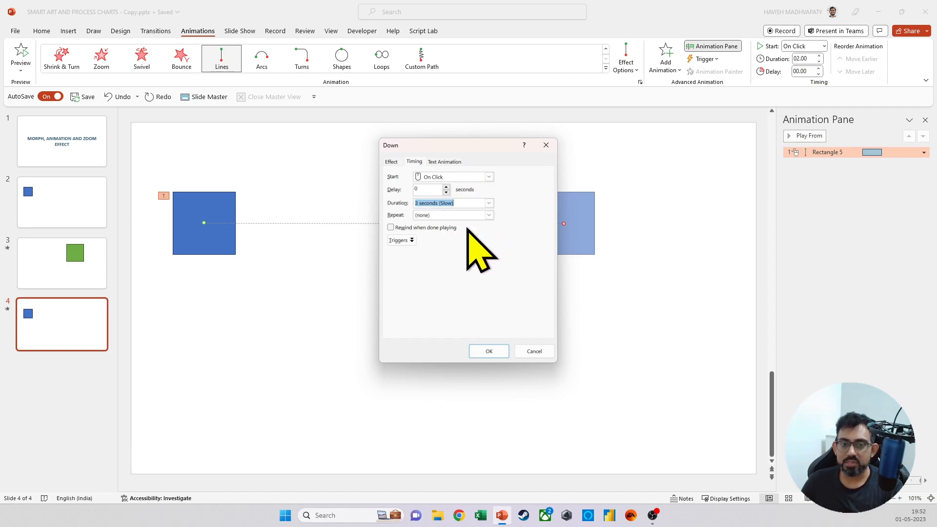
left_click(498, 356)
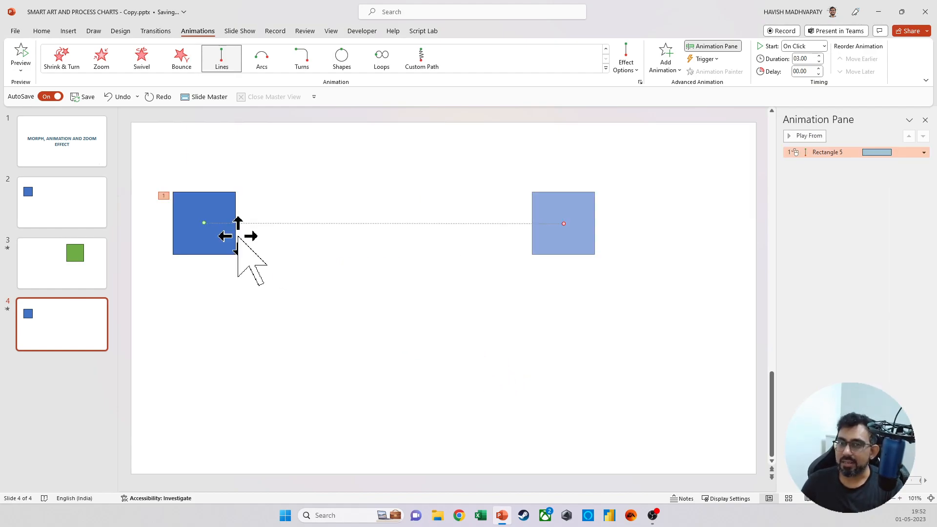
Step: Add an Object Color emphasis effect to the blue square, make it start With Previous, and preview it
left_click(223, 239)
left_click(664, 64)
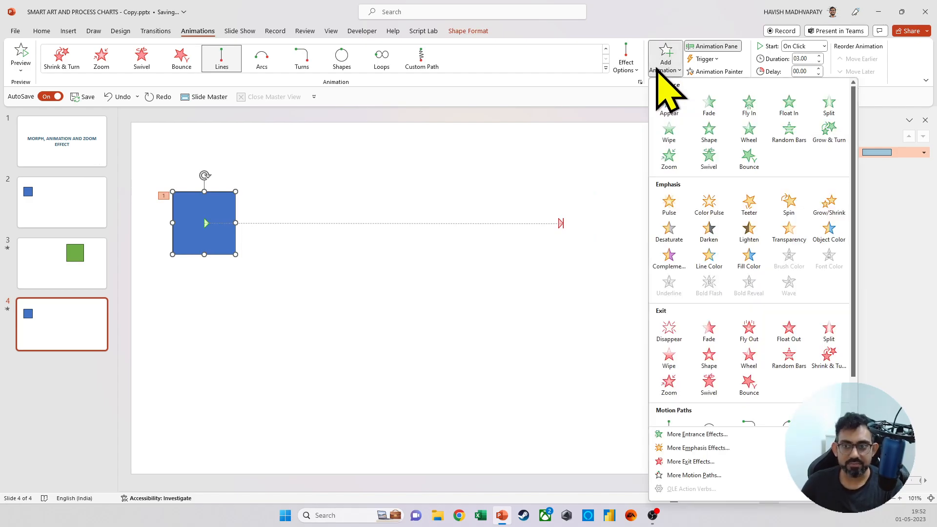
left_click(830, 229)
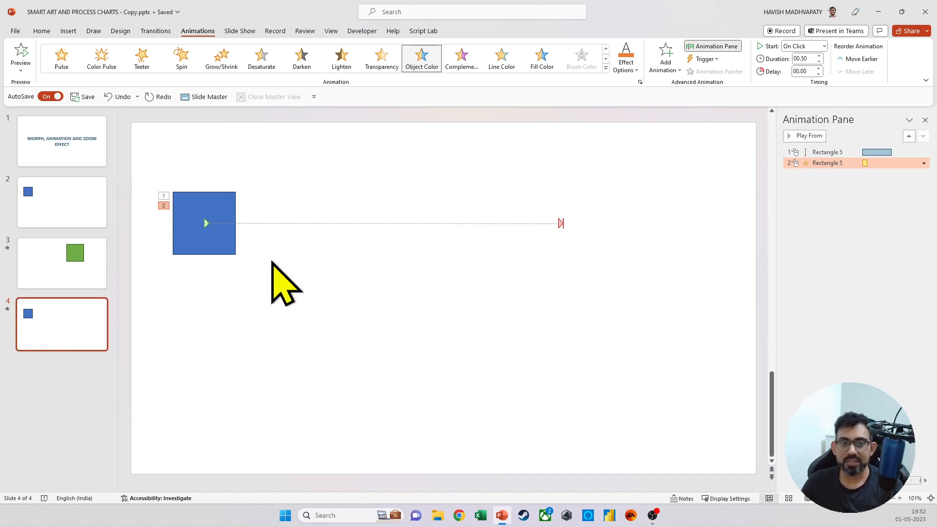
right_click(820, 166)
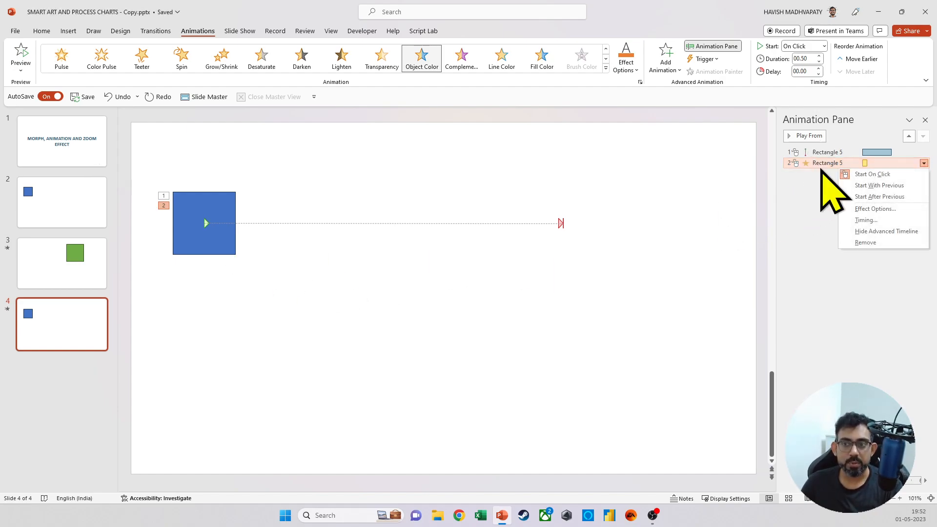
left_click(874, 185)
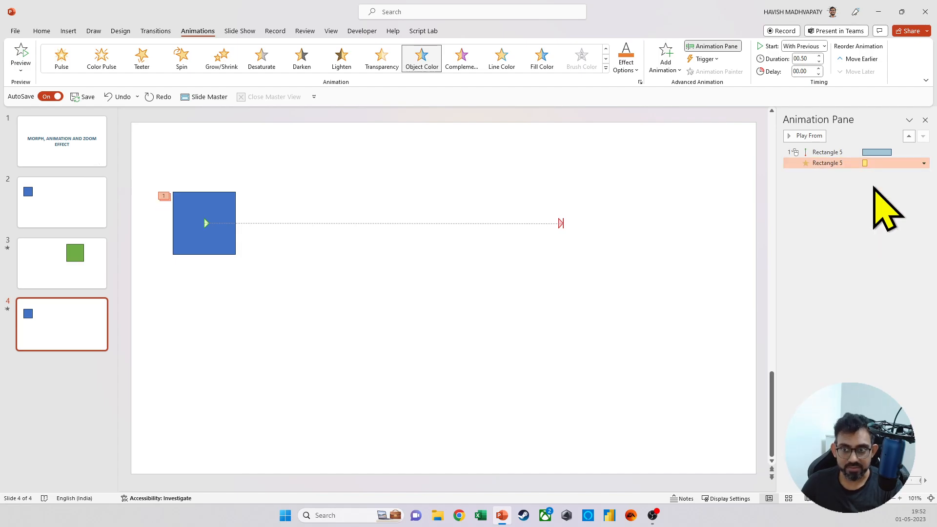
left_click(811, 139)
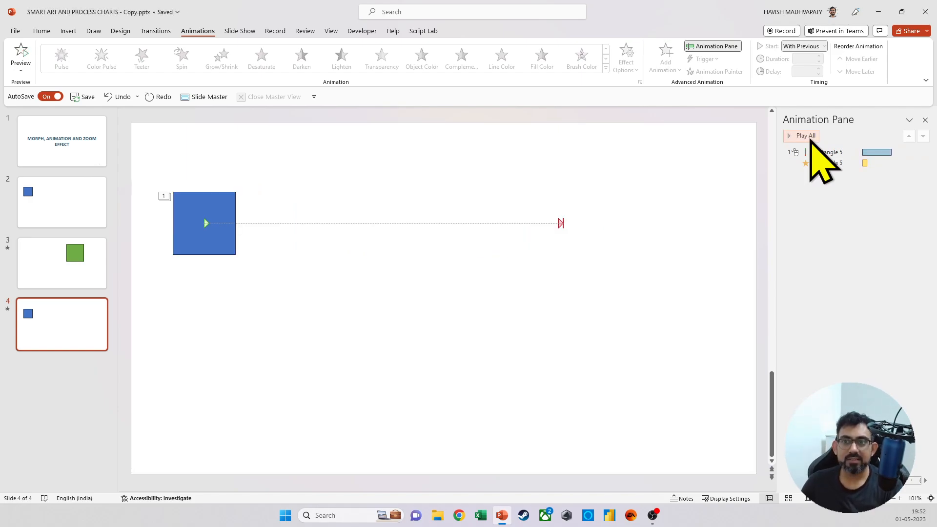
Step: Make the Object Color effect start After Previous and play the animation
right_click(828, 162)
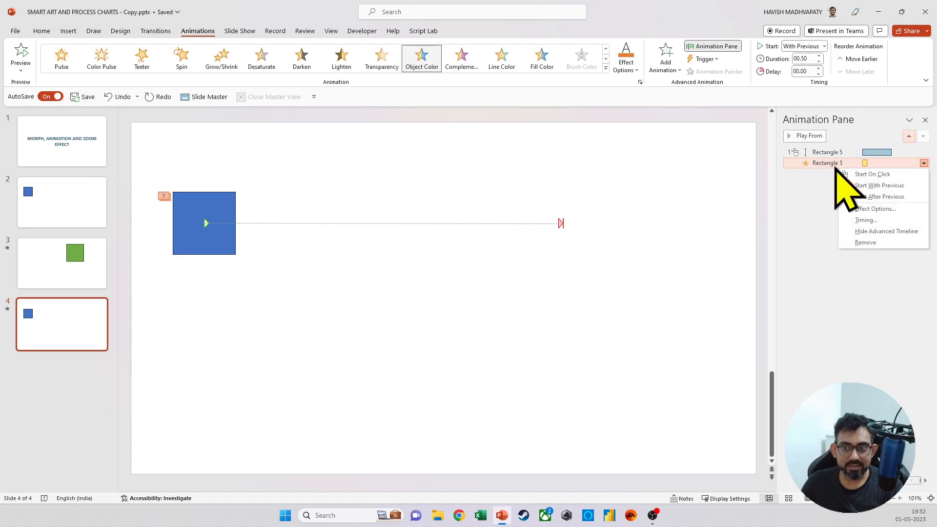
left_click(864, 197)
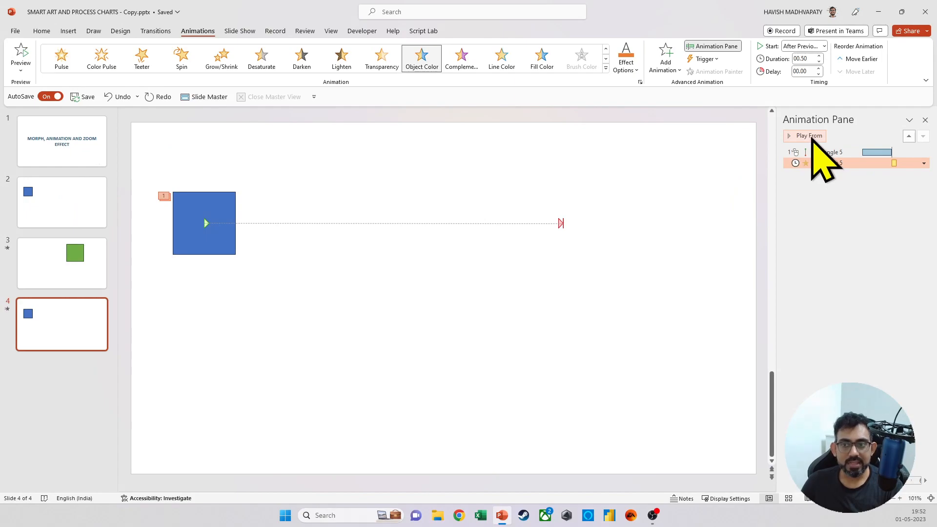
left_click(812, 137)
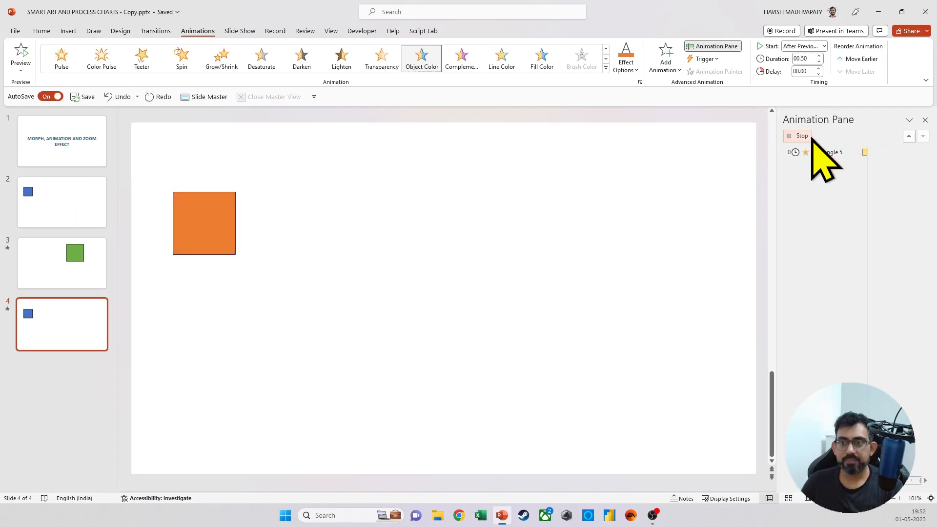
left_click(813, 152)
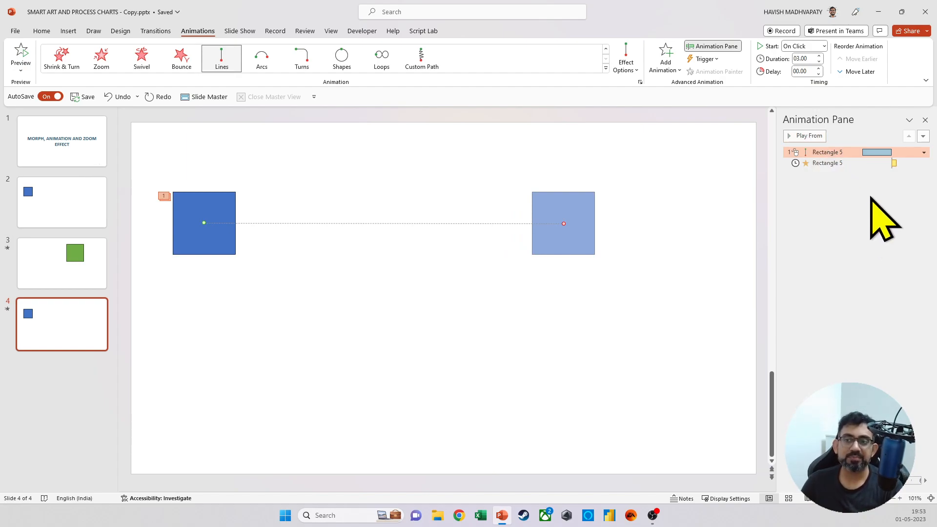
left_click_drag(893, 161, 880, 196)
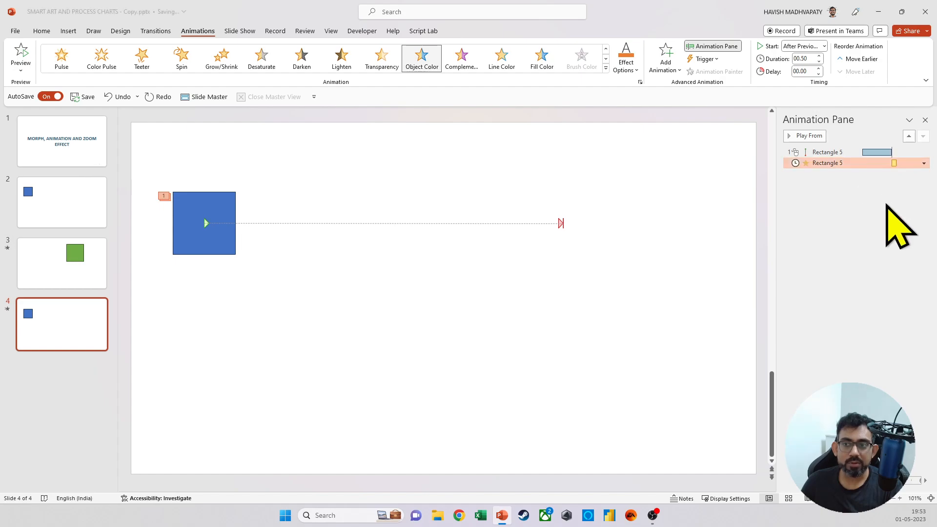
Step: Make the Object Color effect start With Previous with a 1 second delay, and preview the square's animations
right_click(852, 166)
left_click(882, 186)
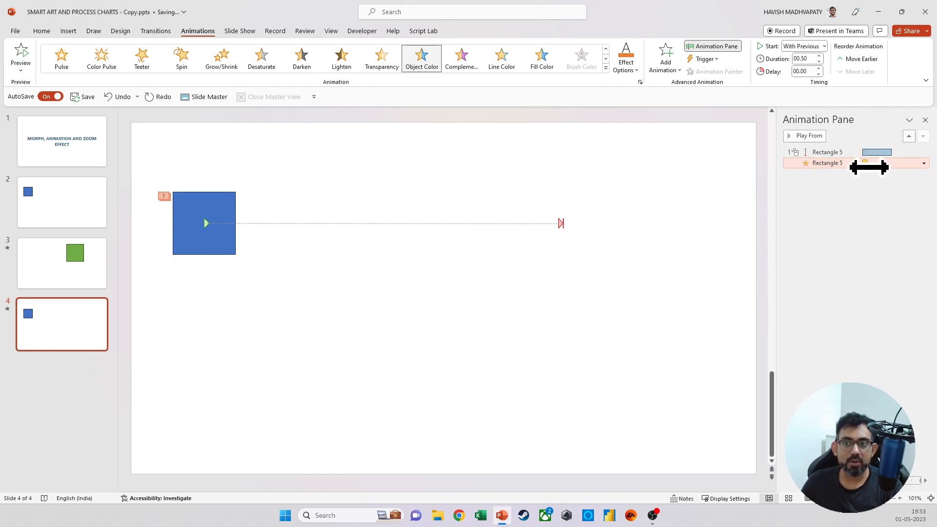
double_click(852, 164)
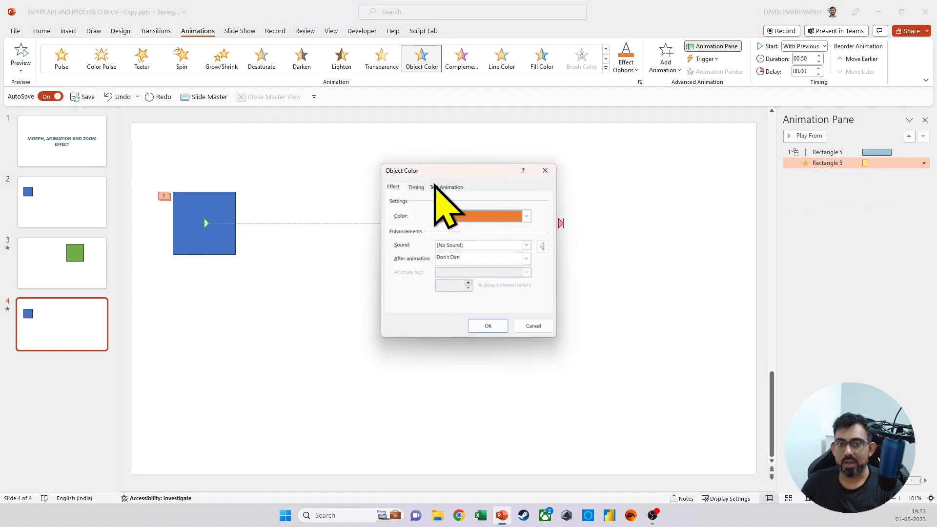
left_click(416, 187)
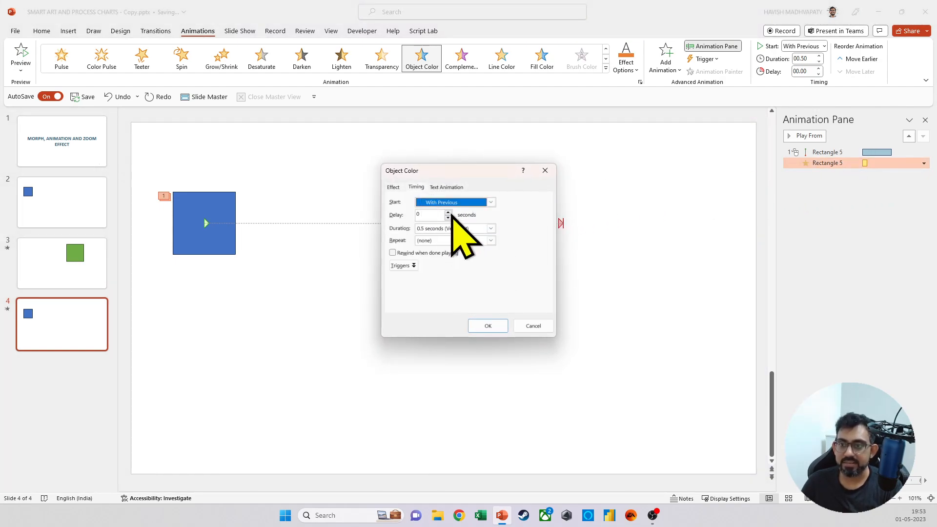
type("1")
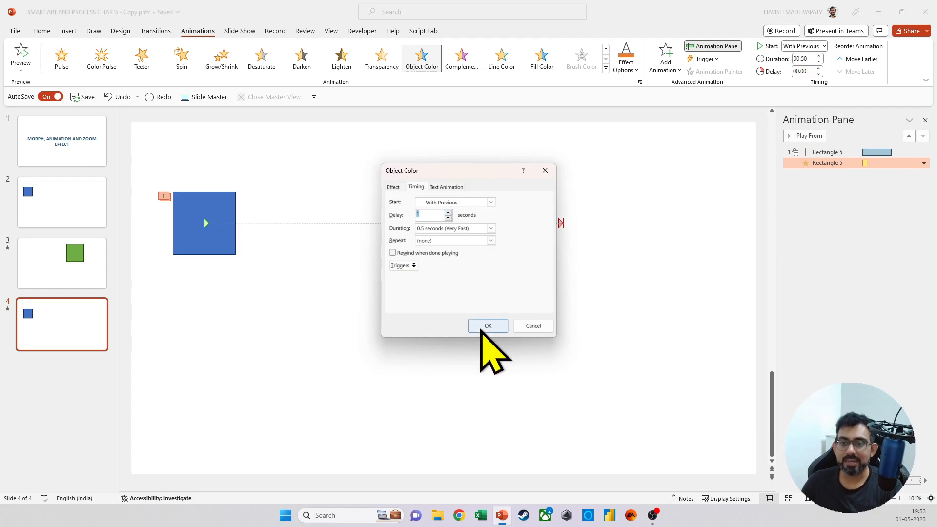
left_click(488, 326)
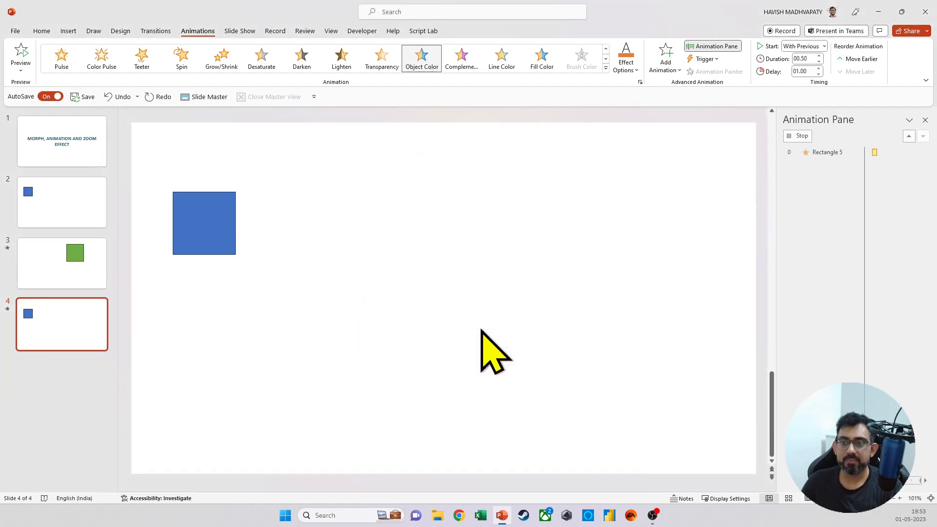
left_click(829, 216)
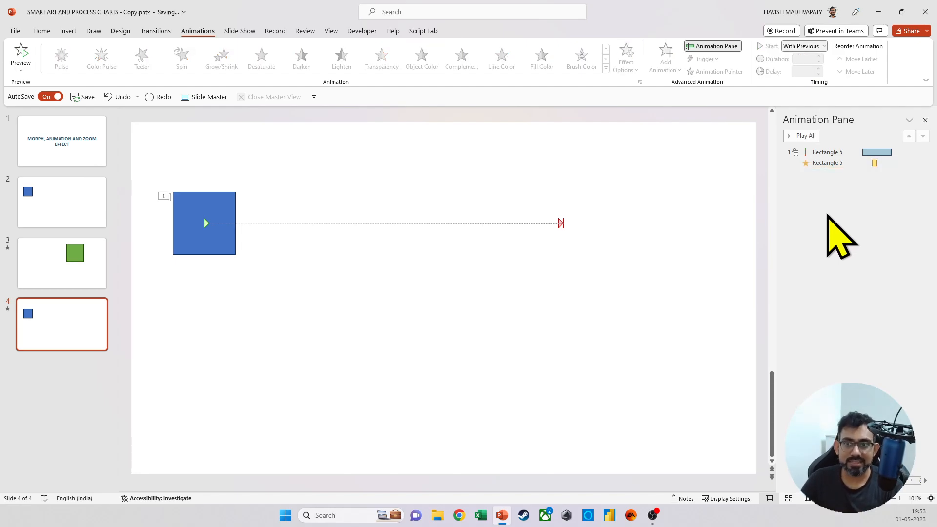
left_click(799, 136)
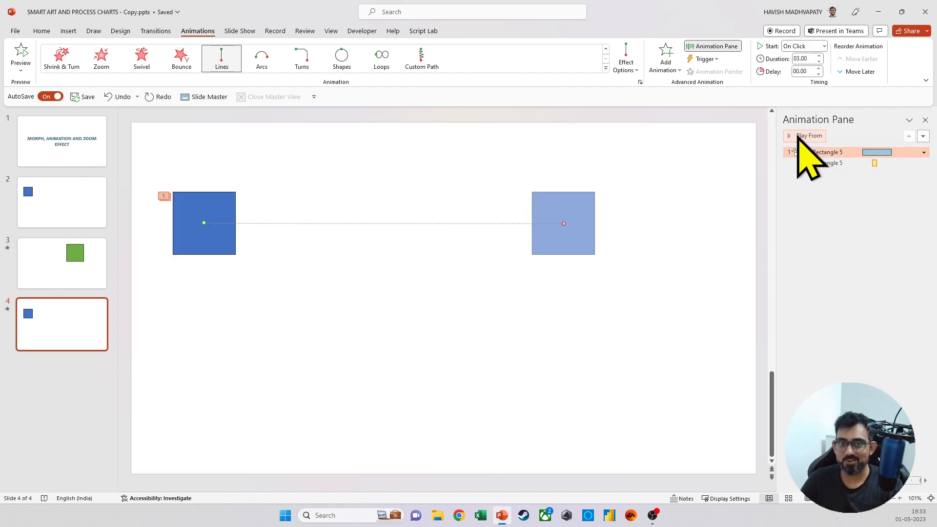
Step: Set the Object Color effect's duration to 3 seconds (Slow) and play the animations from the motion path
left_click(840, 163)
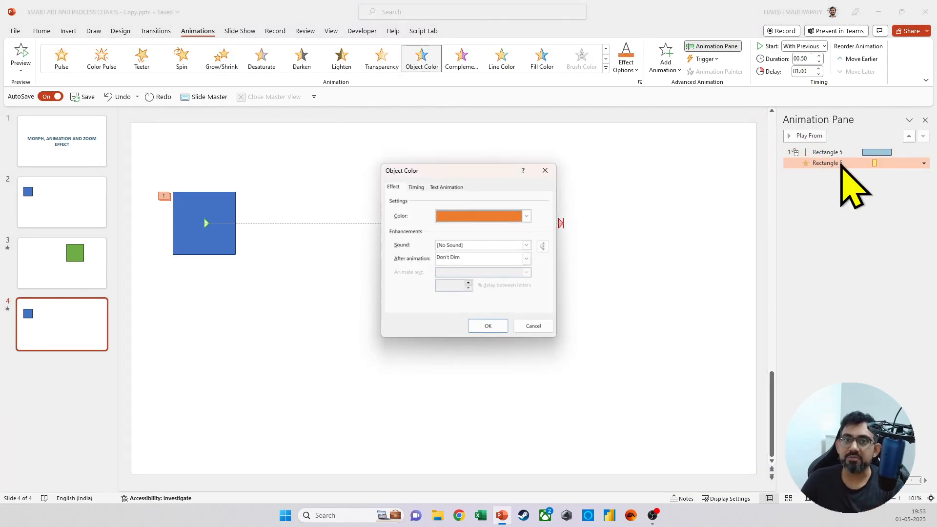
left_click(417, 187)
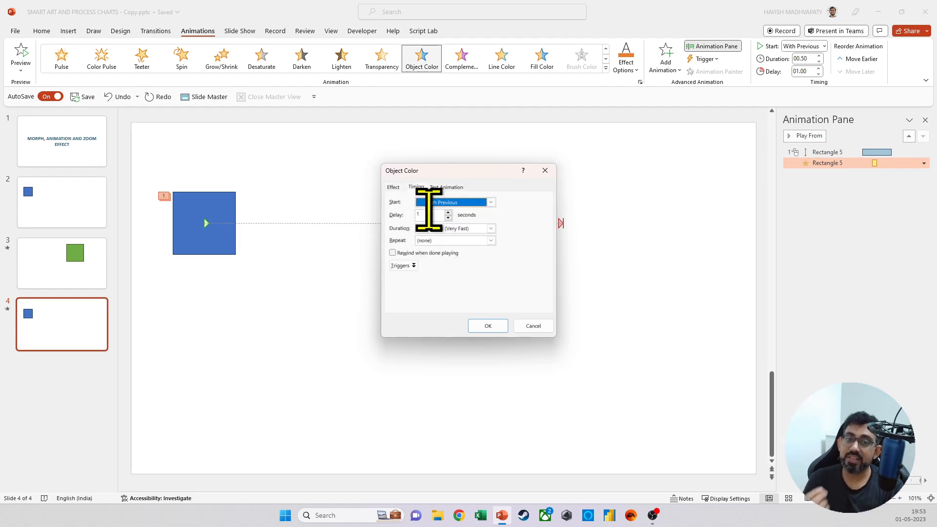
left_click(491, 229)
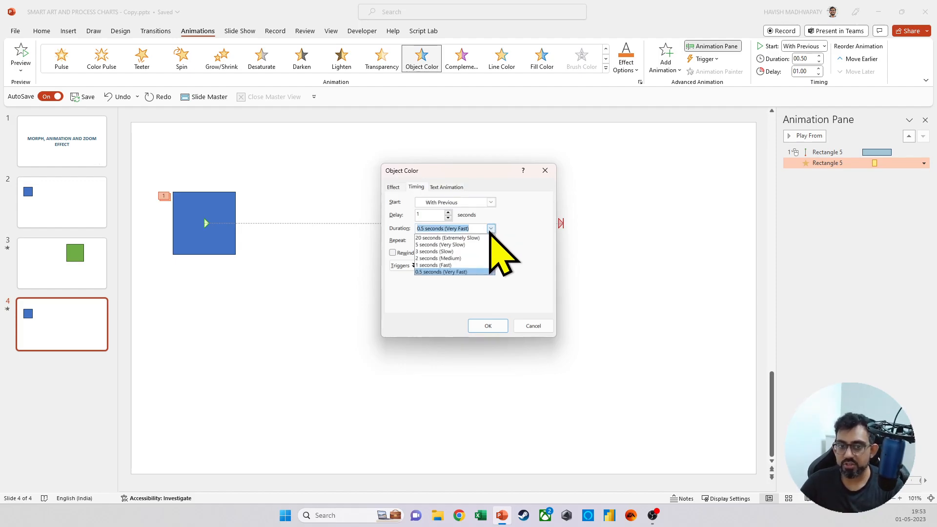
left_click(468, 251)
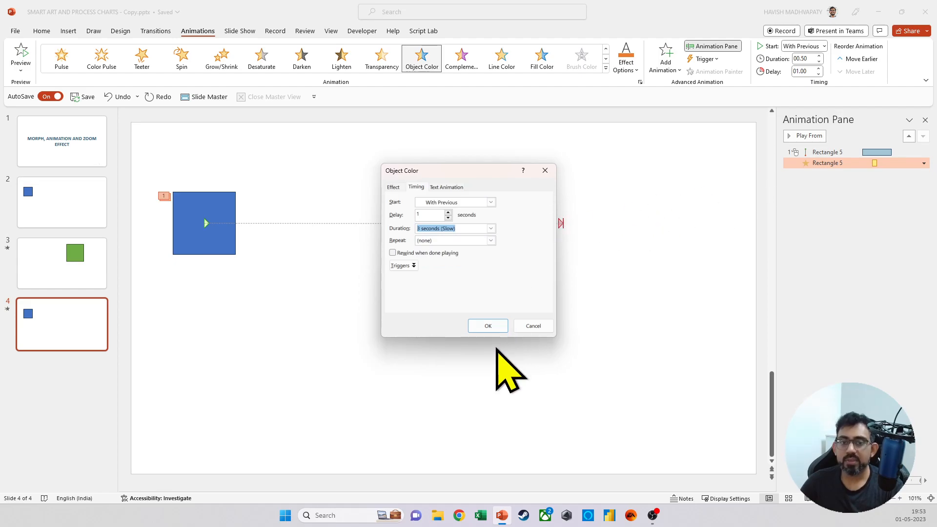
left_click(488, 325)
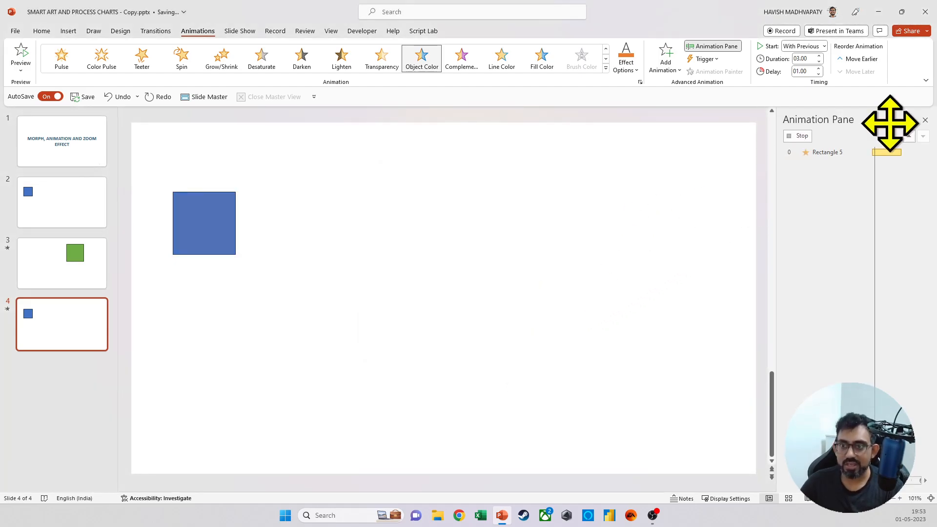
left_click(825, 152)
left_click(807, 135)
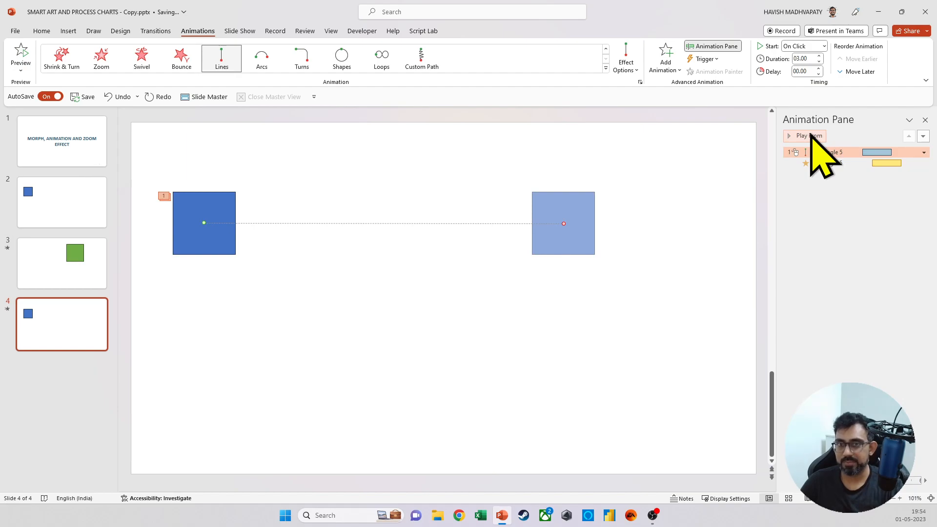
Step: Add a Grow/Shrink emphasis effect to the blue square and make it start With Previous
left_click(229, 235)
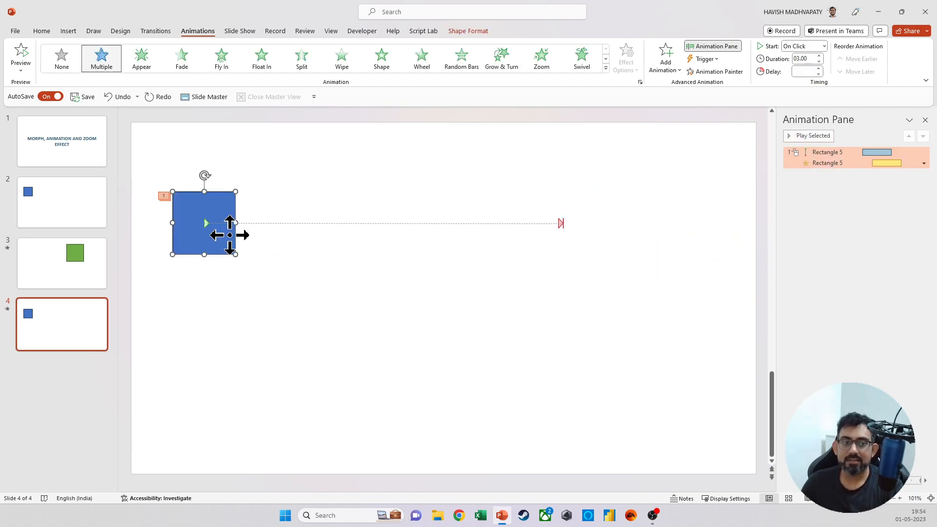
left_click(673, 63)
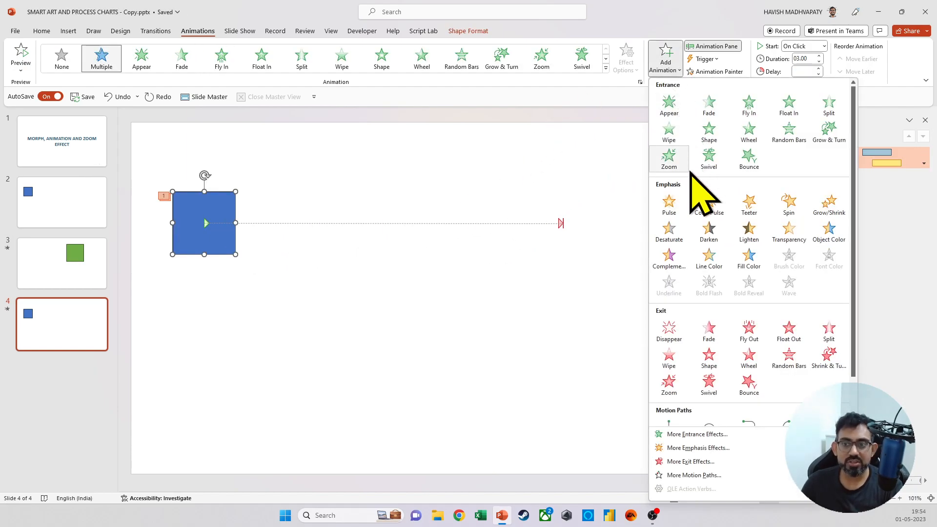
scroll(733, 215, "down", 2)
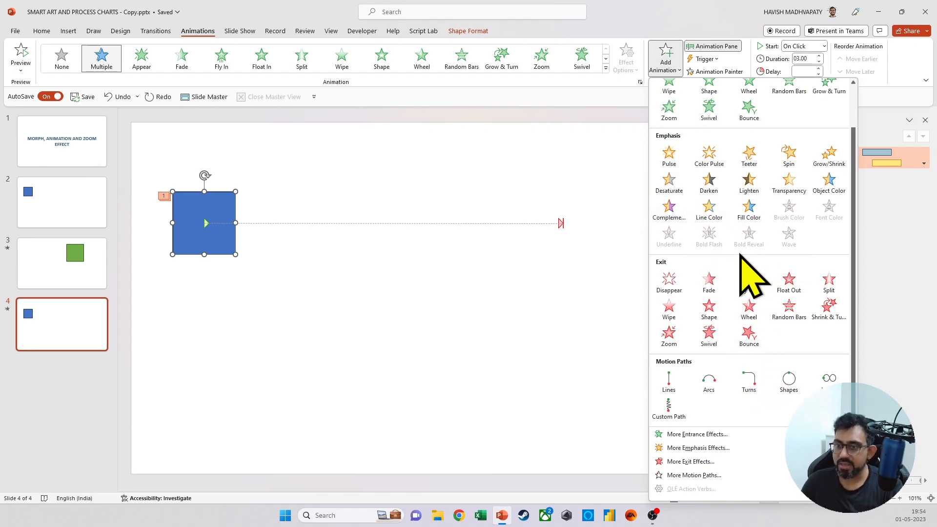
scroll(716, 233, "up", 2)
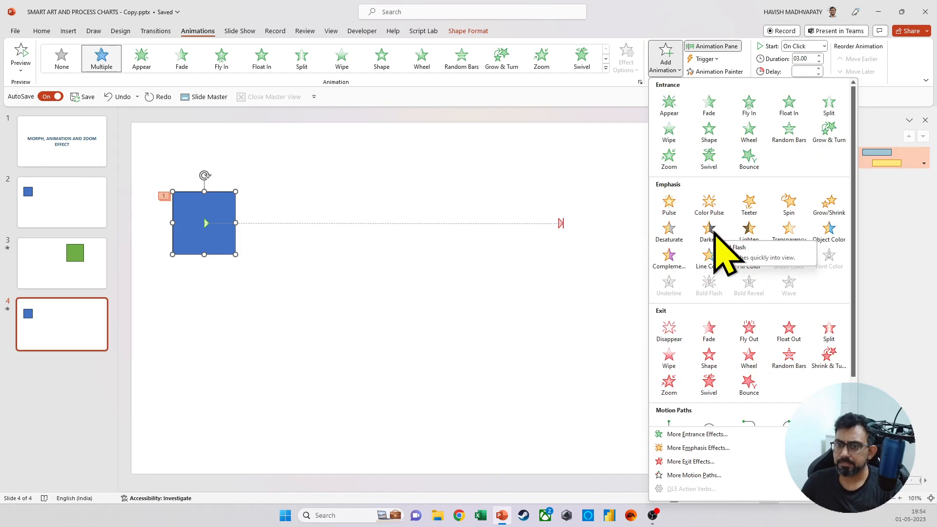
left_click(830, 204)
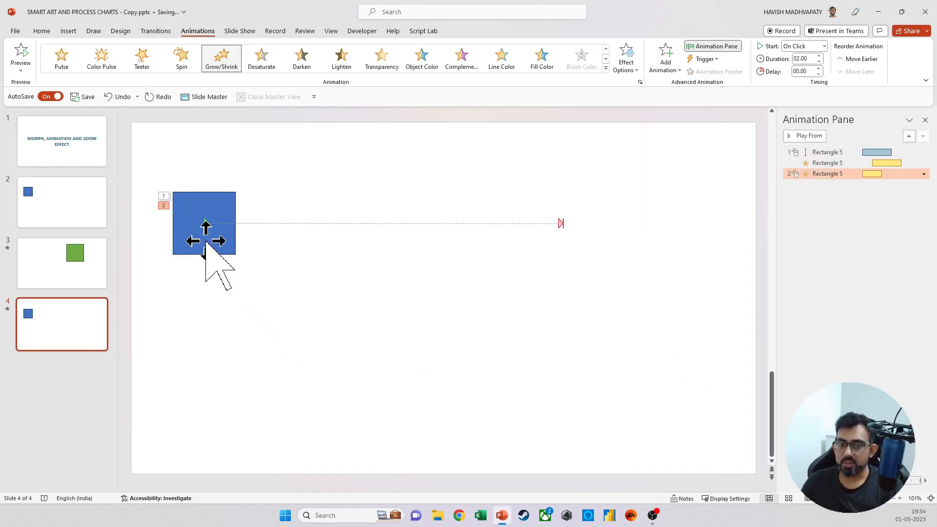
right_click(851, 177)
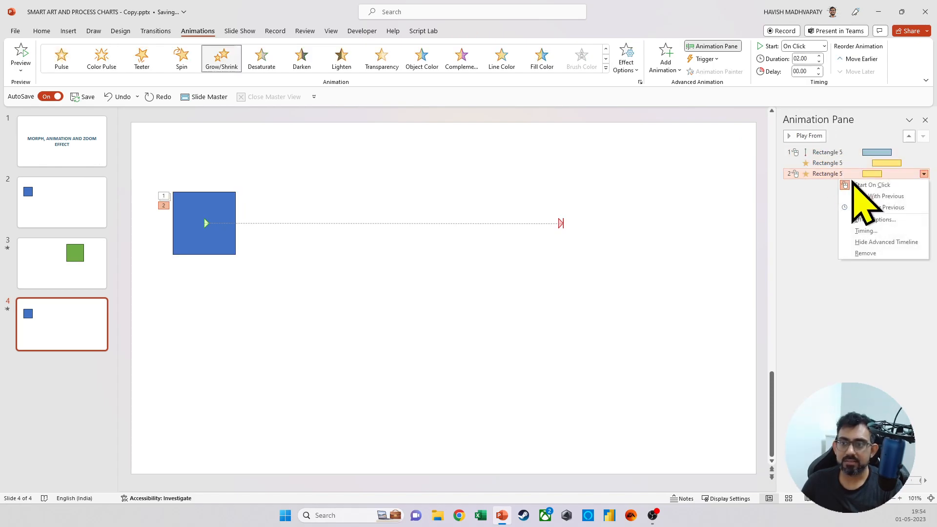
left_click(886, 197)
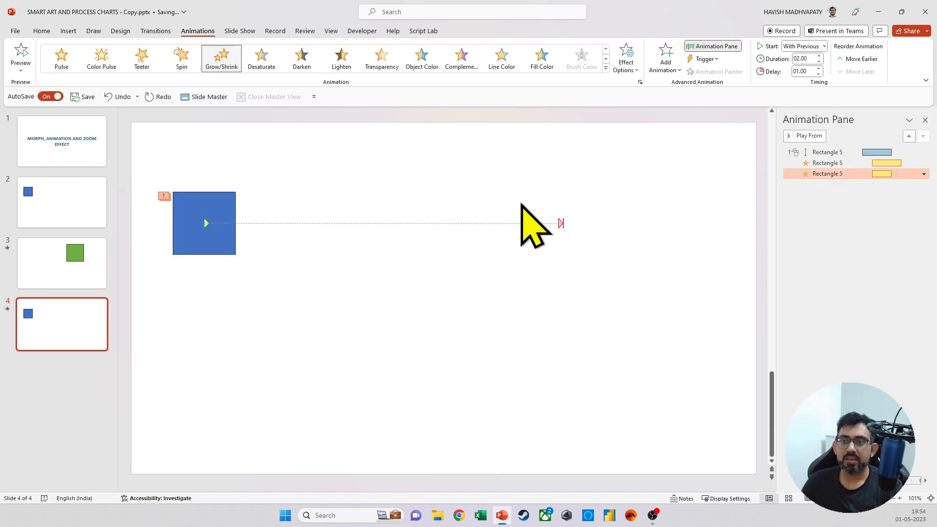
Step: Set the Grow/Shrink effect's size to a custom 135% and play the animations from the motion path
left_click(228, 226)
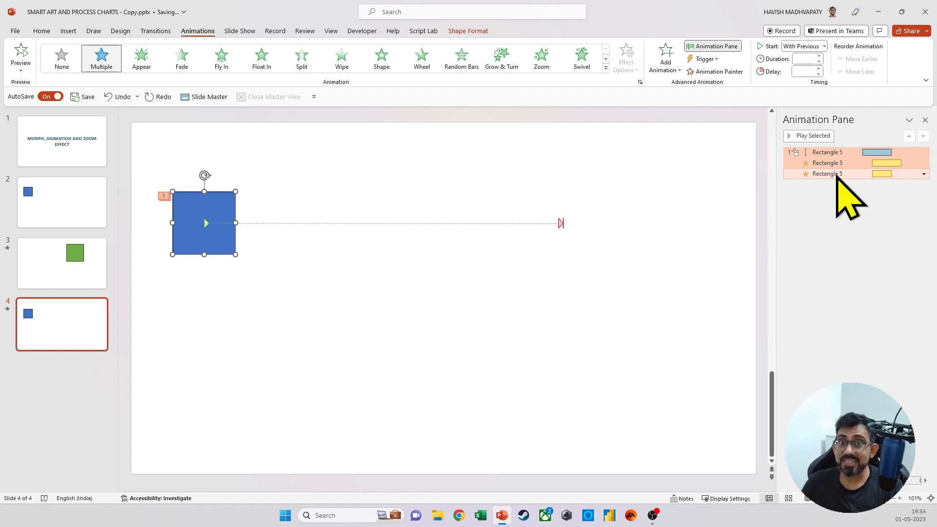
left_click(837, 174)
double_click(836, 175)
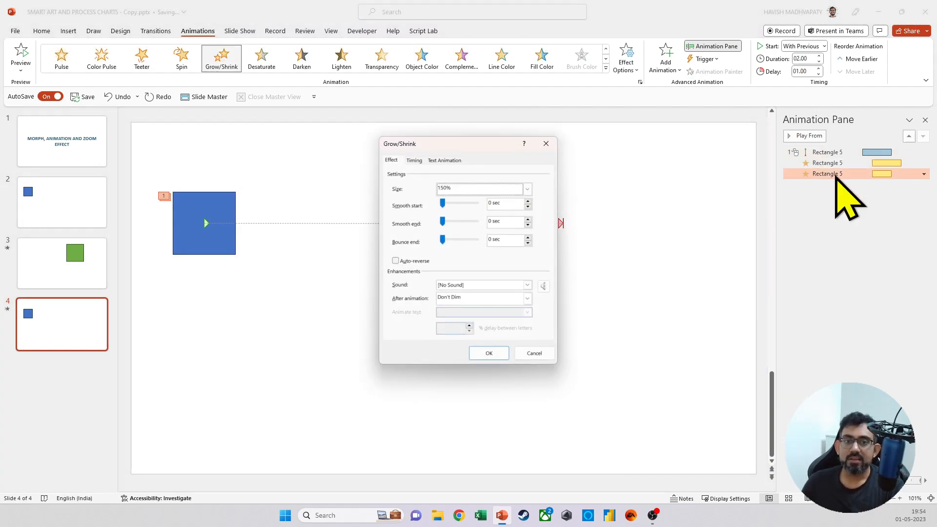
left_click(528, 189)
left_click(489, 248)
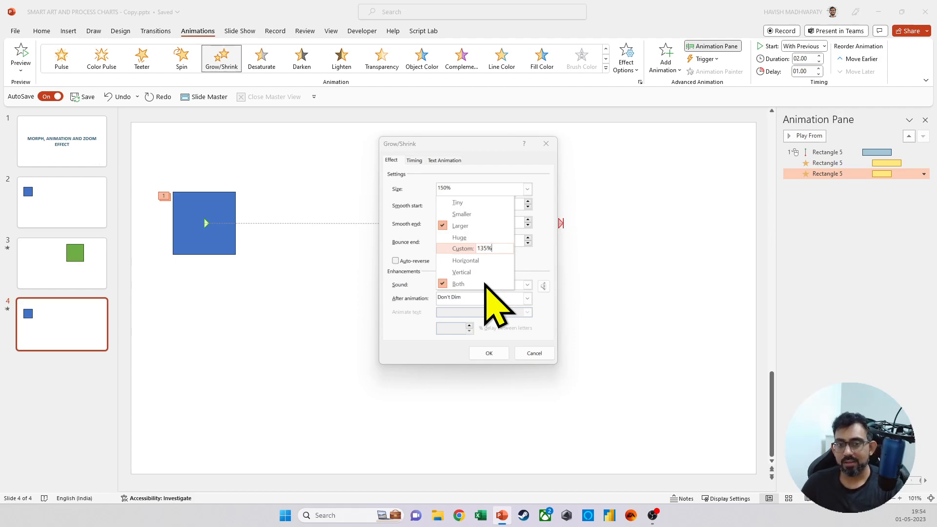
key("Return")
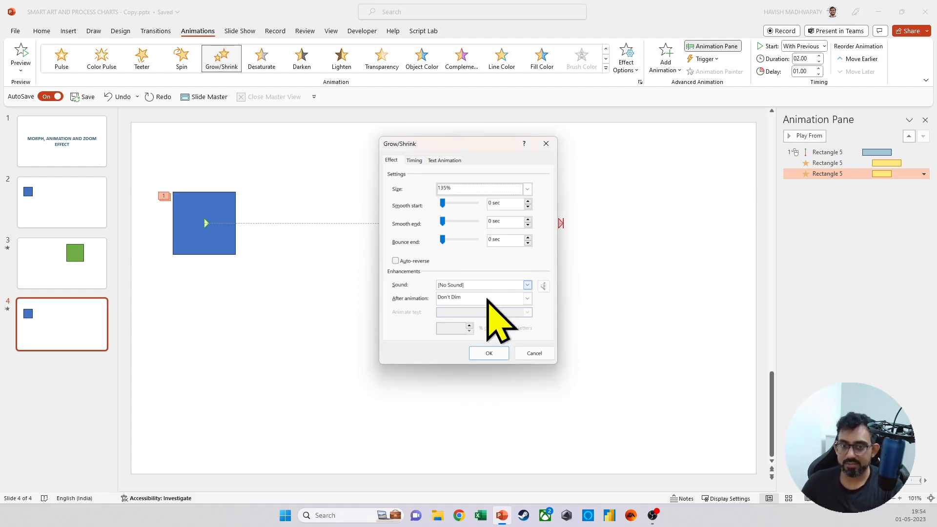
left_click(489, 354)
left_click(833, 152)
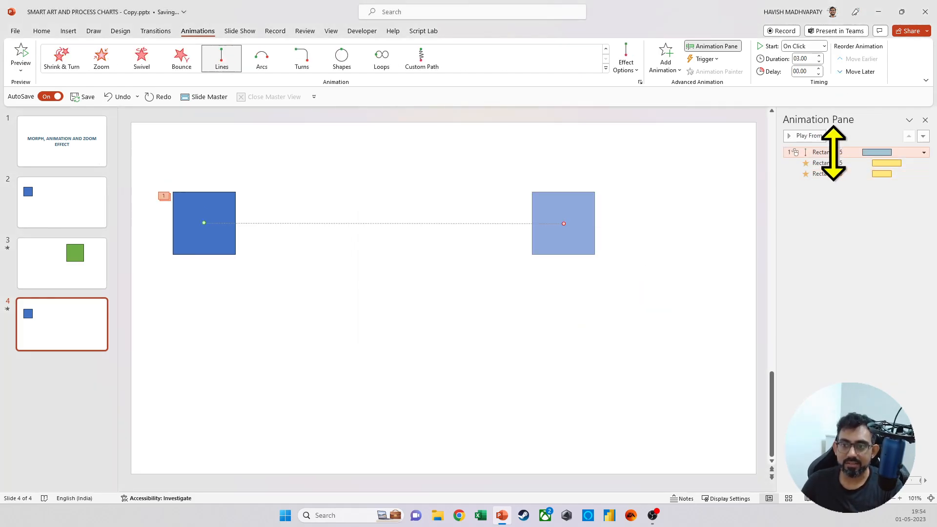
left_click(814, 138)
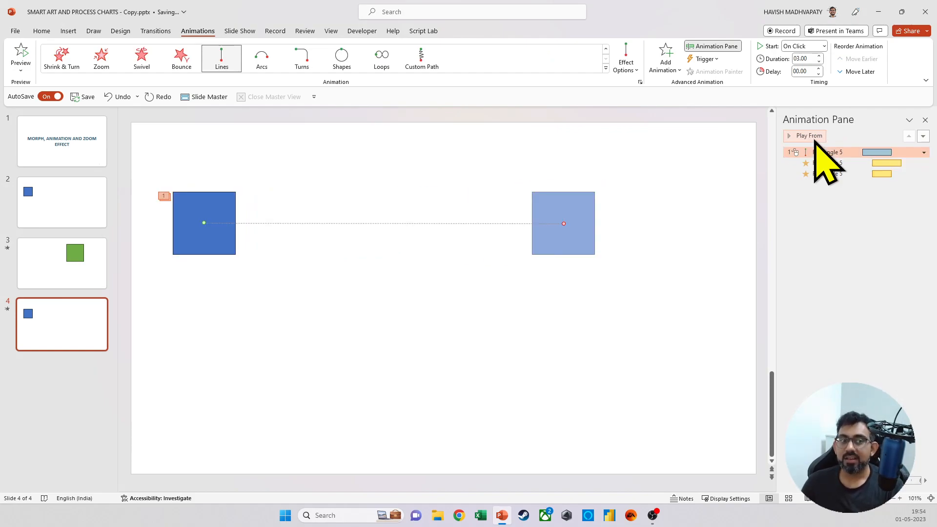
Step: Insert a new slide after slide 4 and delete all of its placeholders
left_click(75, 249)
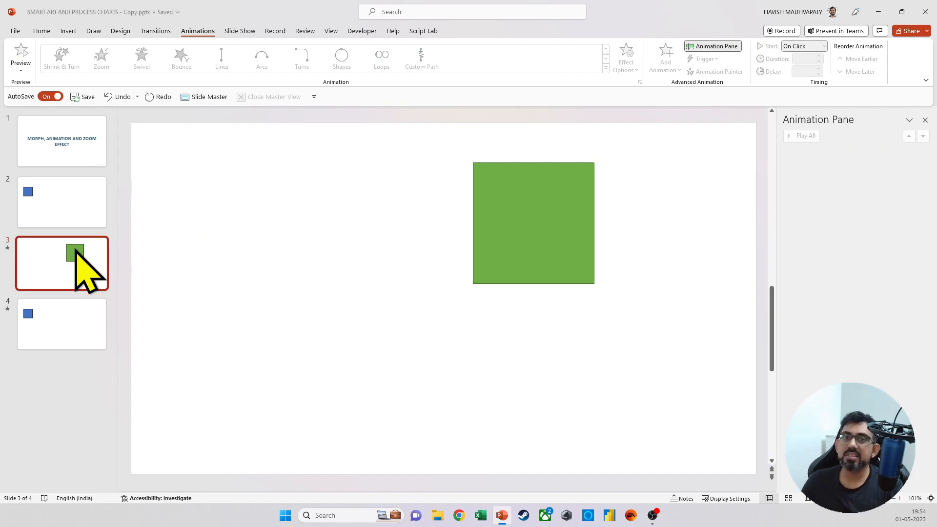
left_click(66, 321)
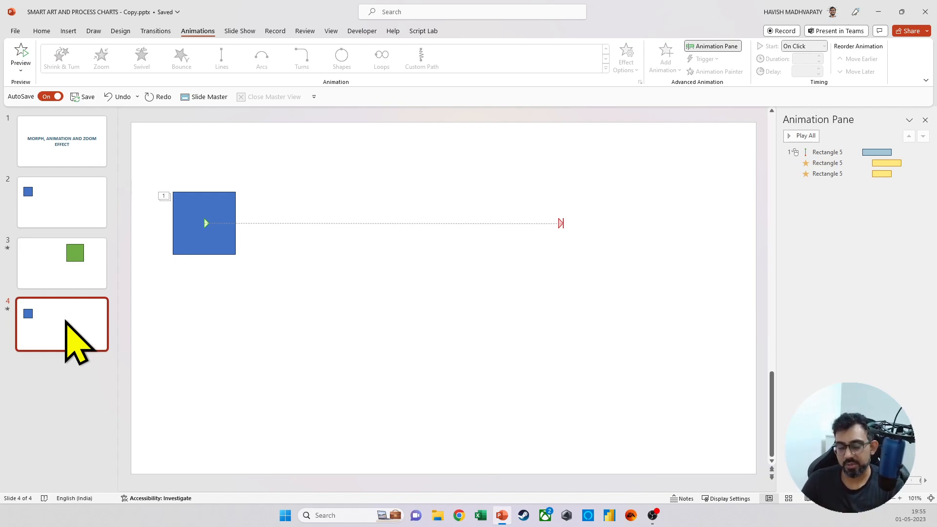
left_click(52, 398)
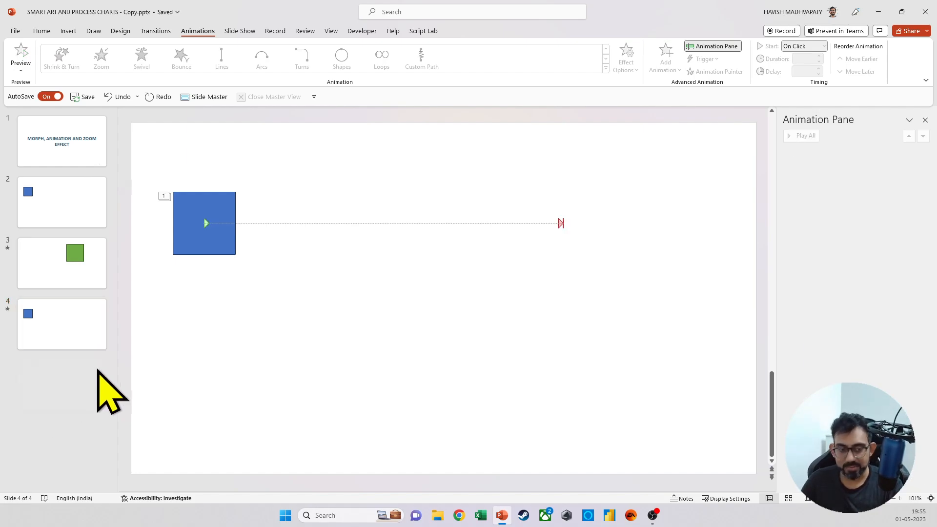
key("Return")
key("ctrl+a")
key("Delete")
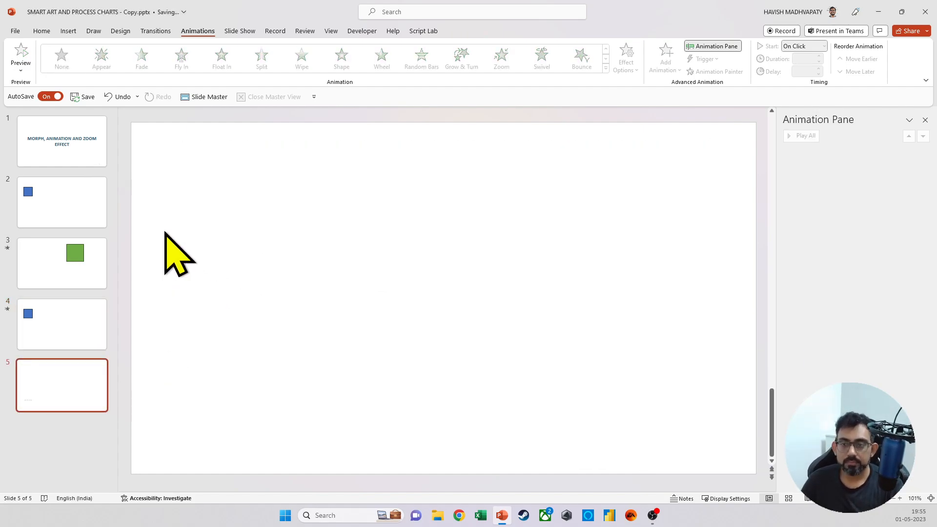
Step: Paste the five statements beginning "The world's population" from the clipboard history onto slide 5, keeping text only
right_click(275, 213)
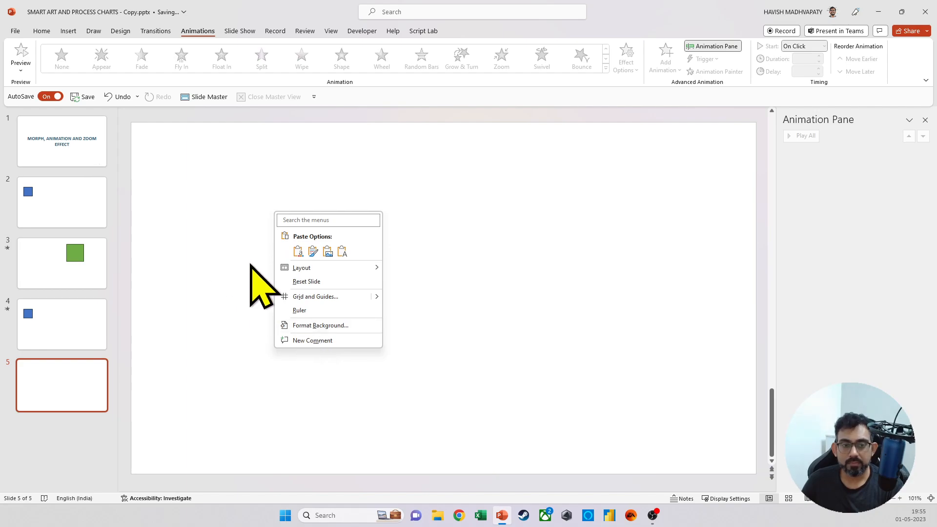
left_click(241, 358)
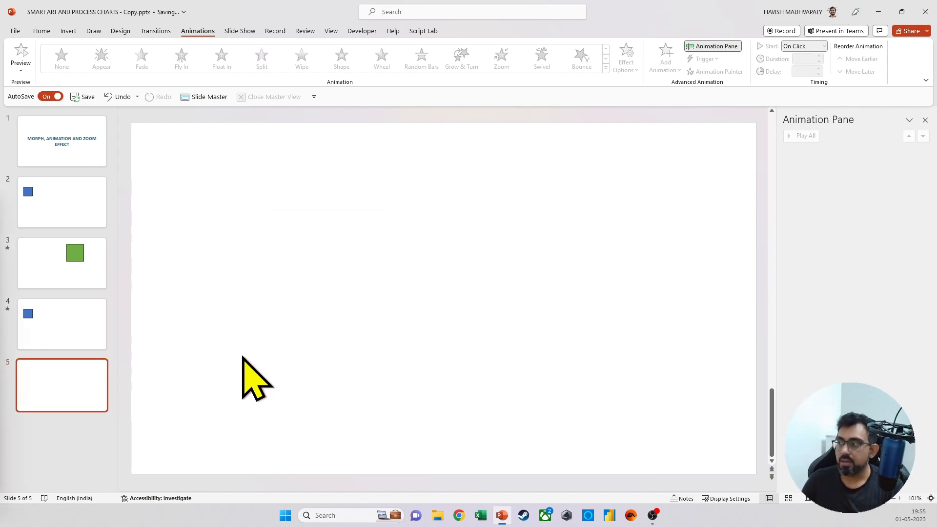
key("super+v")
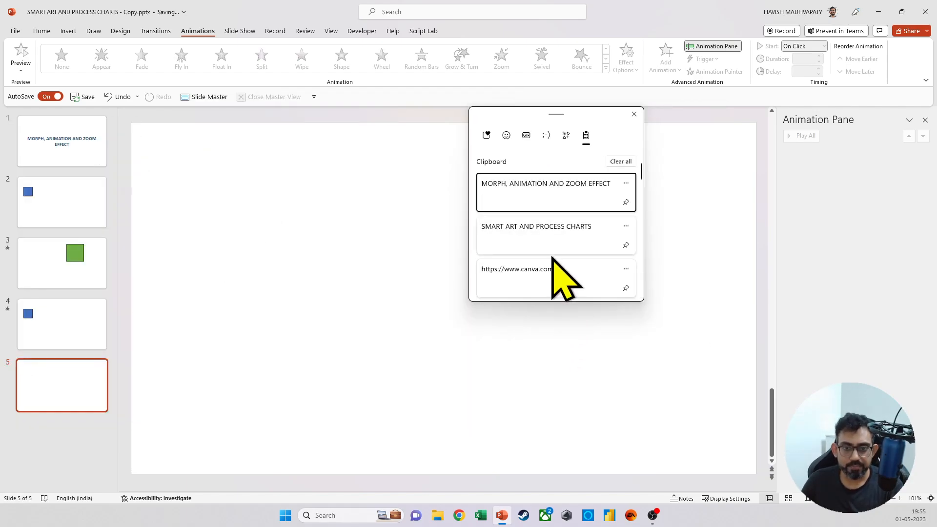
scroll(574, 251, "down", 6)
scroll(576, 250, "down", 3)
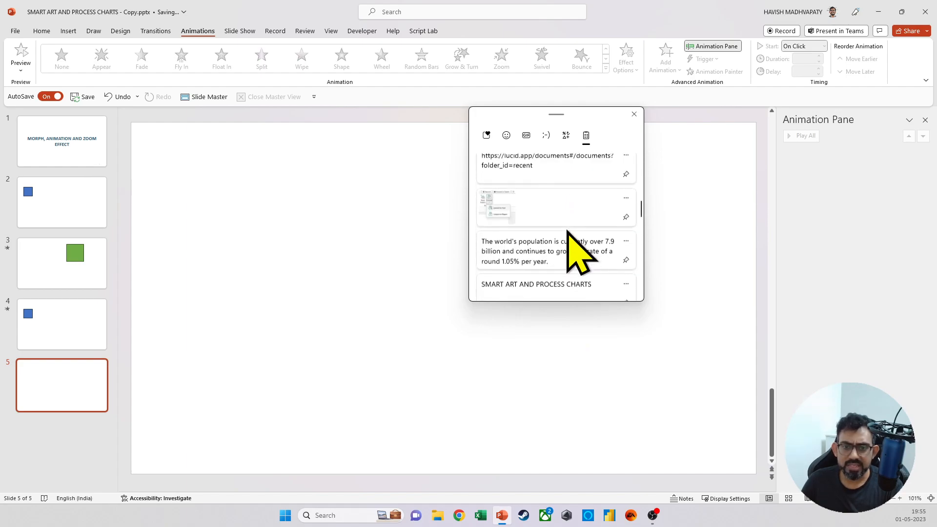
left_click(561, 281)
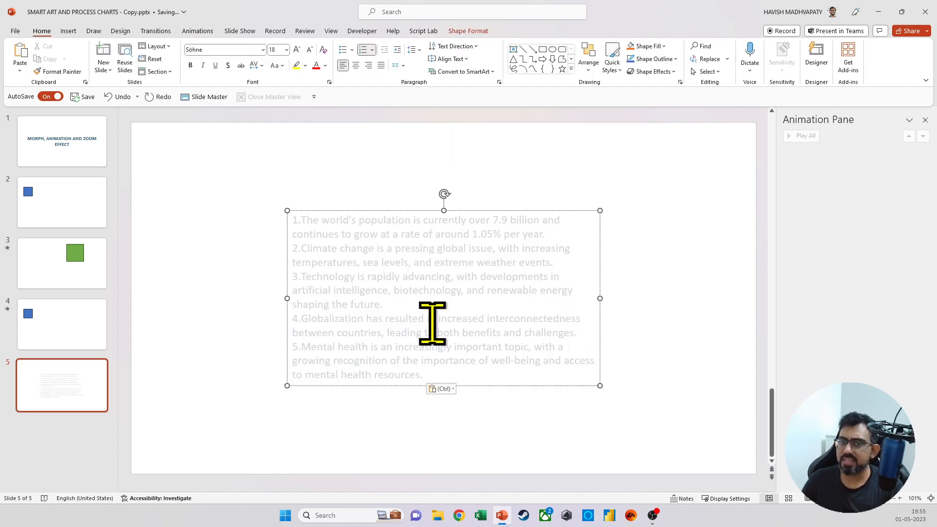
left_click(442, 390)
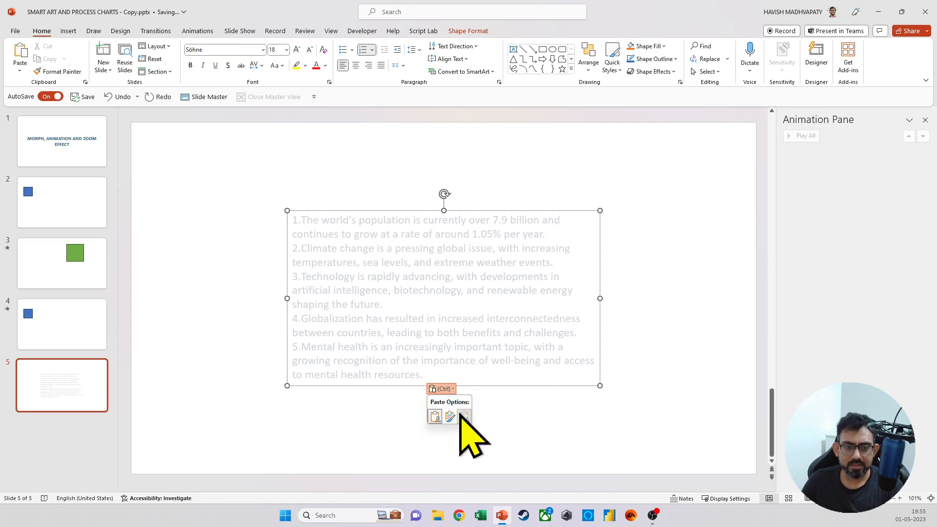
left_click(462, 416)
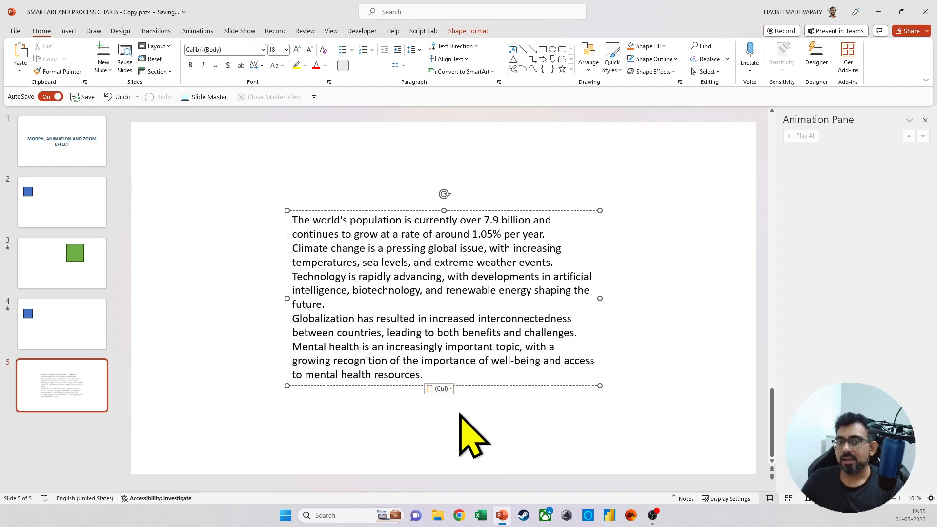
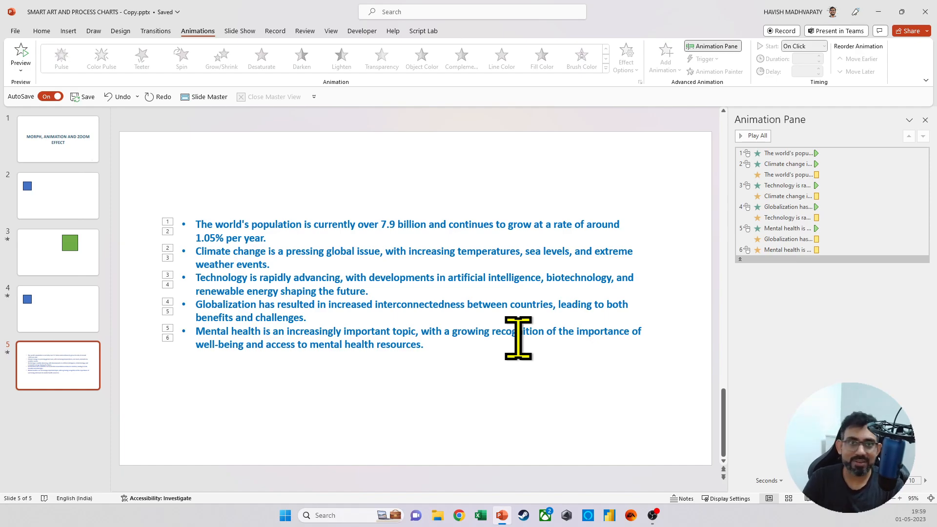
Step: Examine the trigger and timing options for the bulleted text's animations on slide 5, and the effects that can be added
left_click(310, 259)
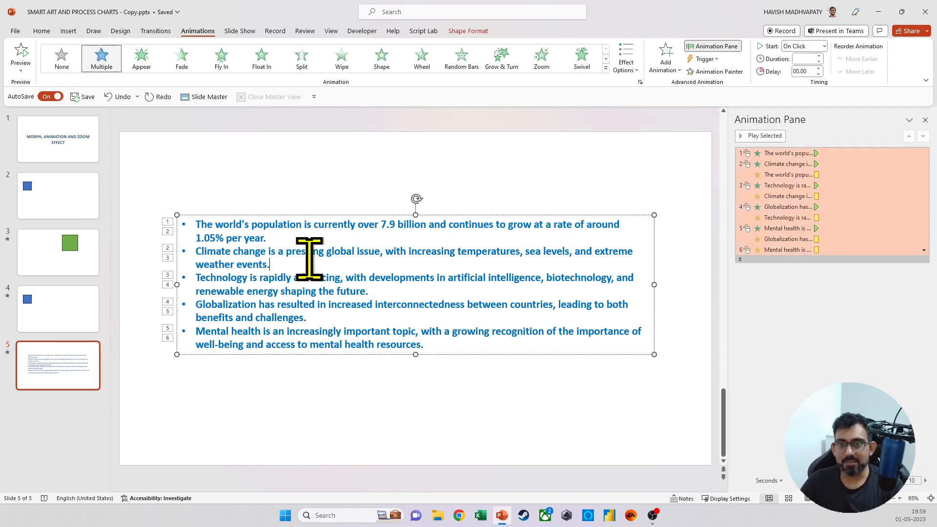
left_click(716, 59)
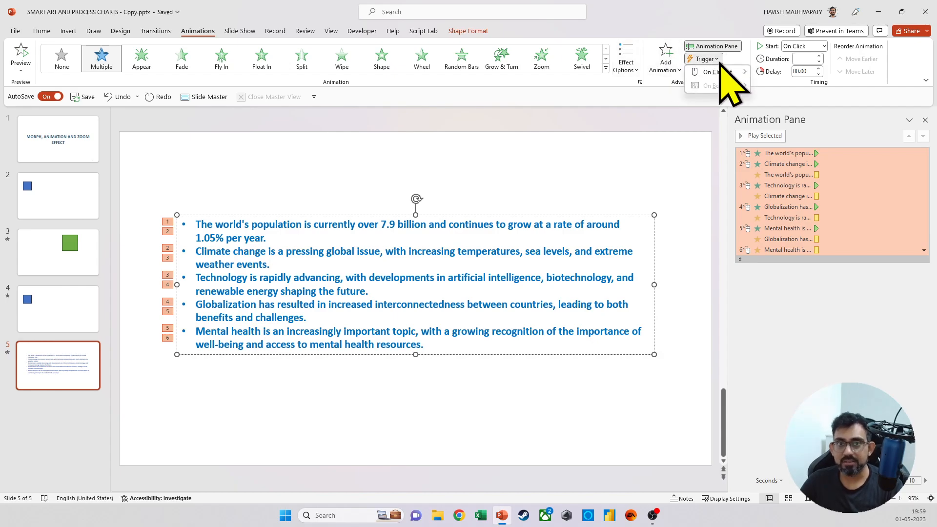
mouse_move(721, 73)
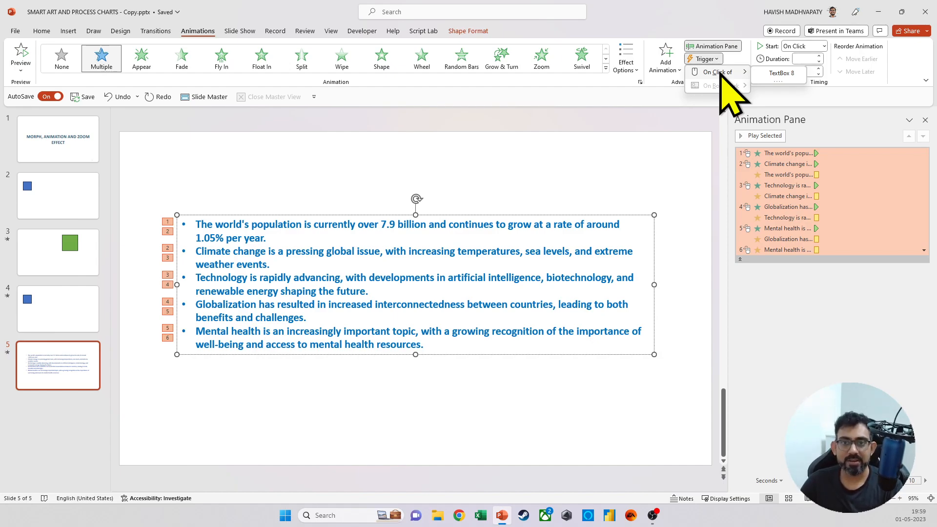
right_click(738, 165)
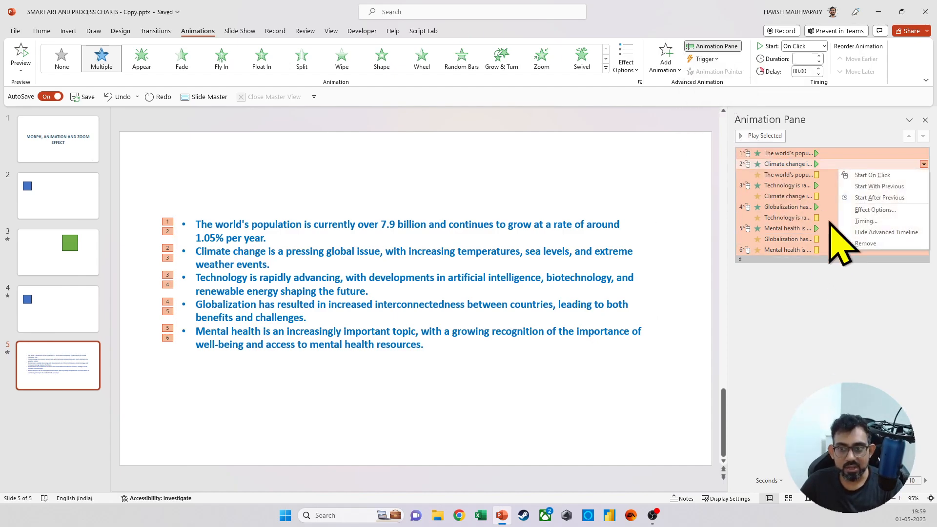
left_click(874, 210)
left_click(416, 187)
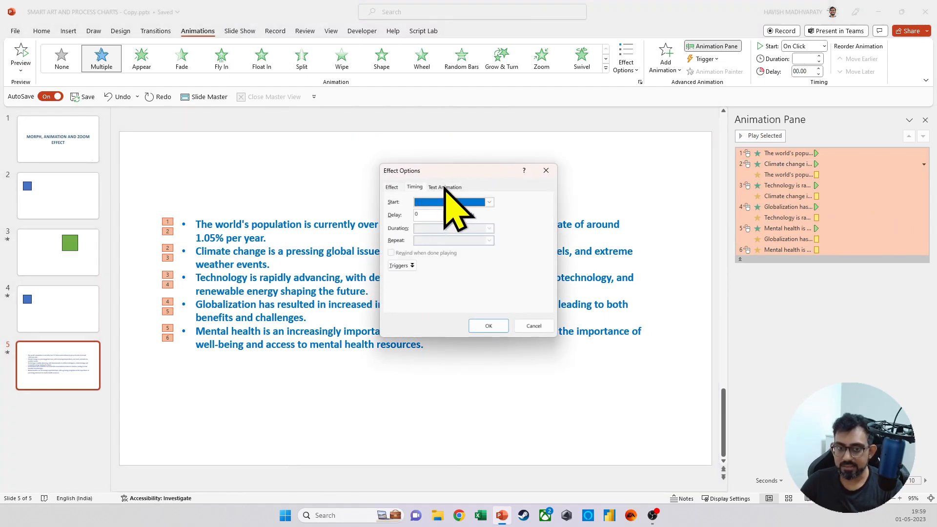
left_click(408, 267)
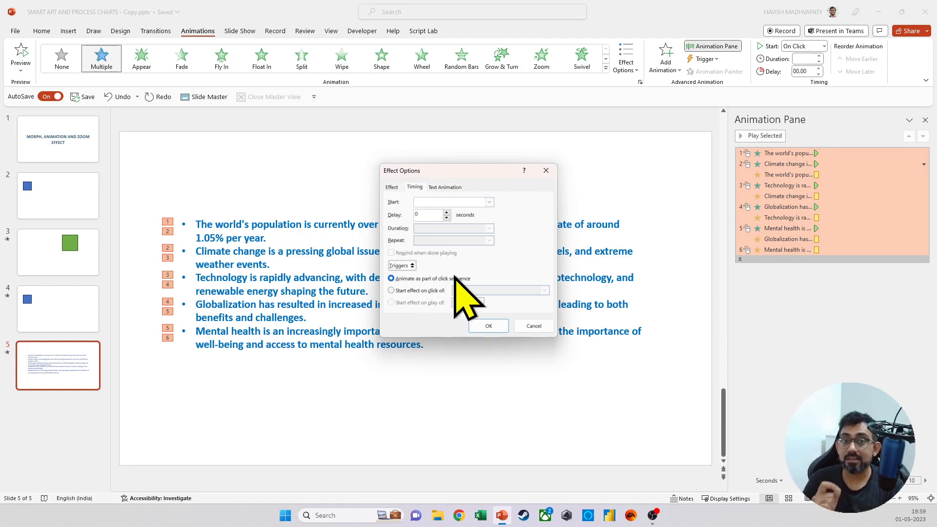
left_click(524, 332)
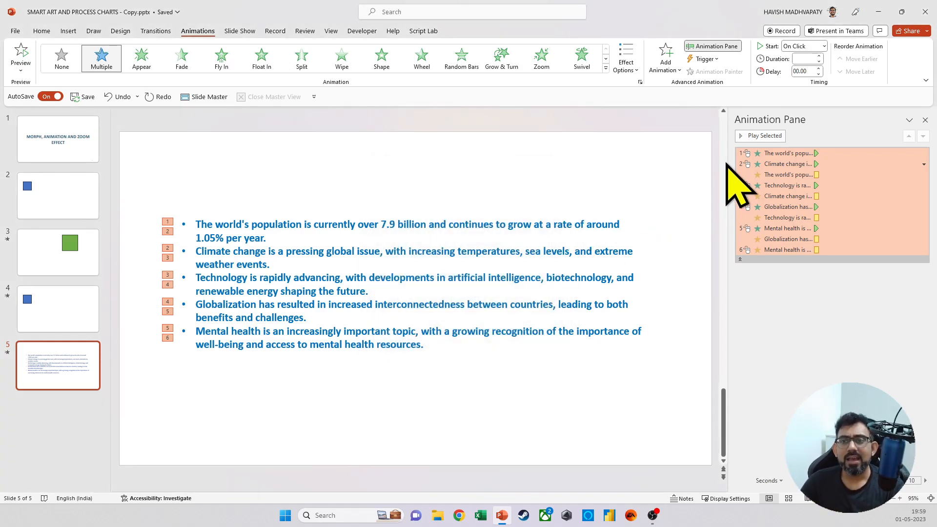
left_click(672, 72)
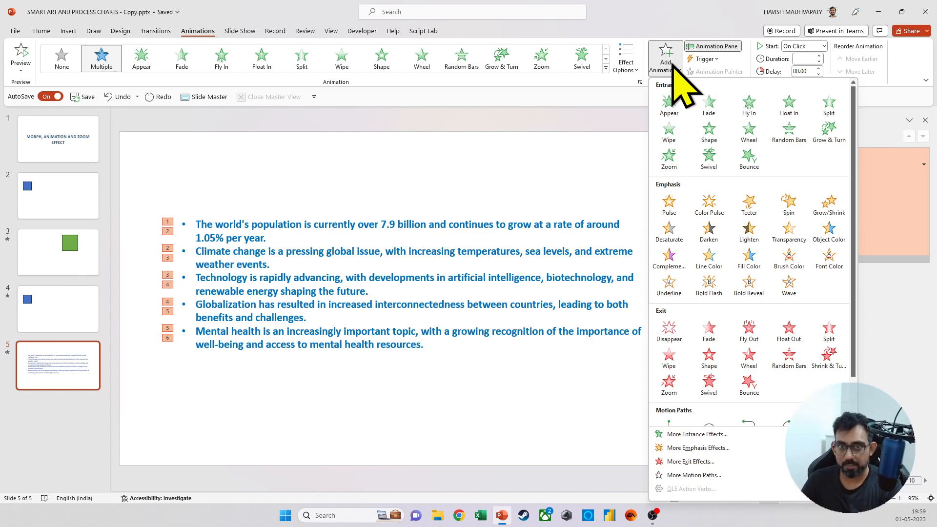
Step: Insert a new slide after slide 5
left_click(67, 408)
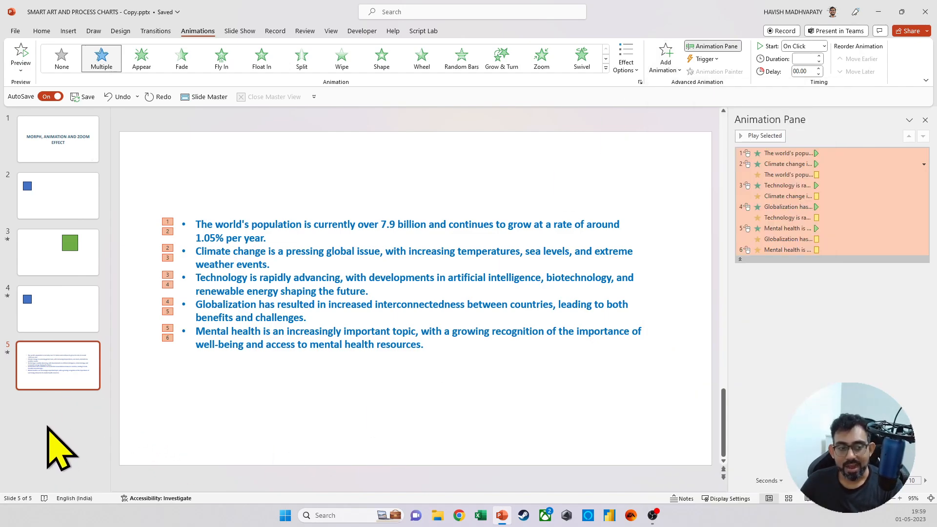
left_click(49, 415)
key("Return")
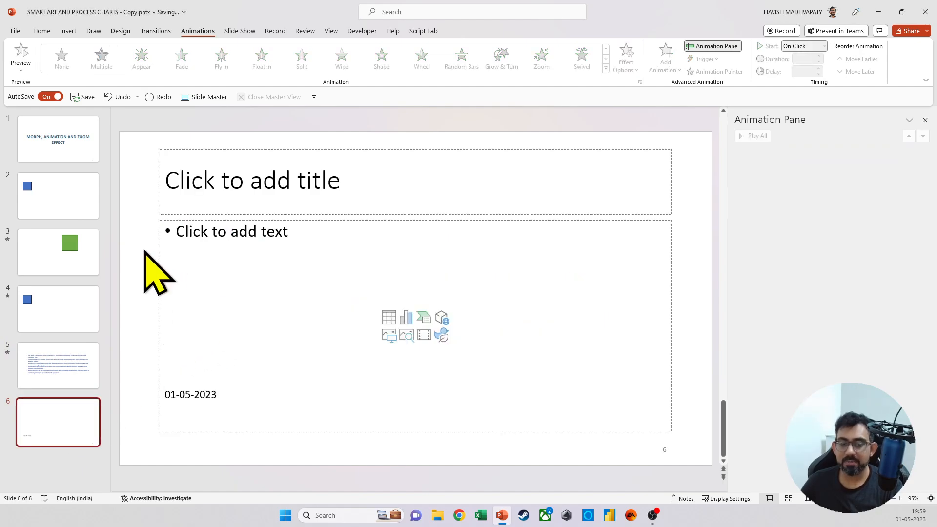
Step: Delete all placeholders from the new slide 6
key("ctrl+a")
key("Delete")
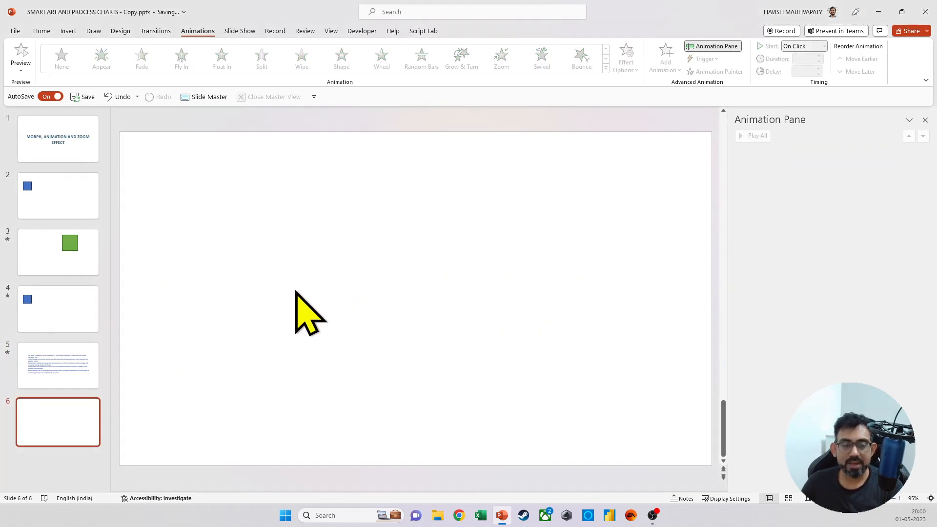
Step: Switch to File Explorer and look through the RESOURCES module folders for the workbook that contains the chart
key("alt+Tab")
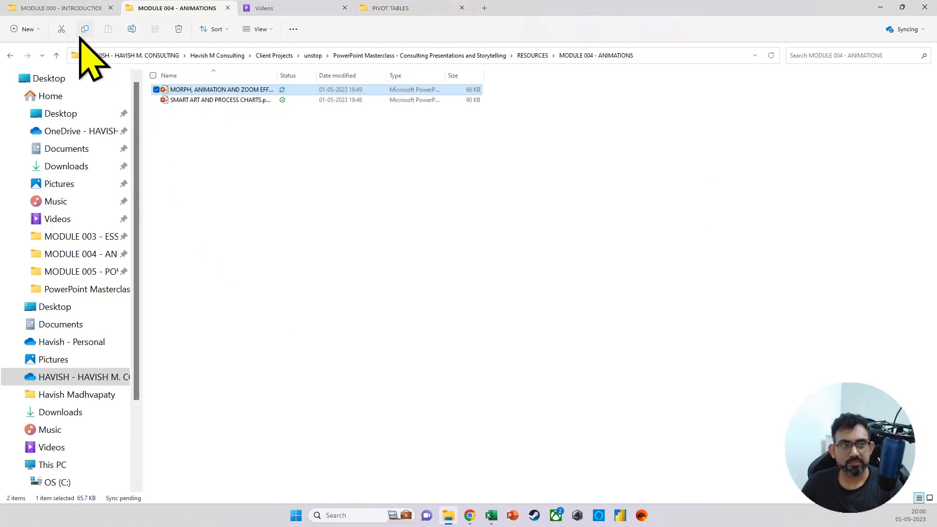
left_click(56, 56)
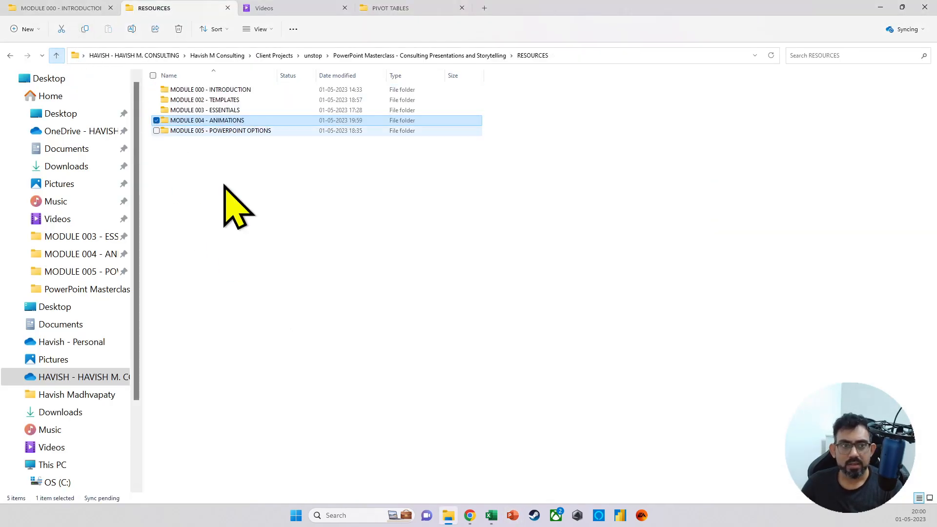
double_click(212, 111)
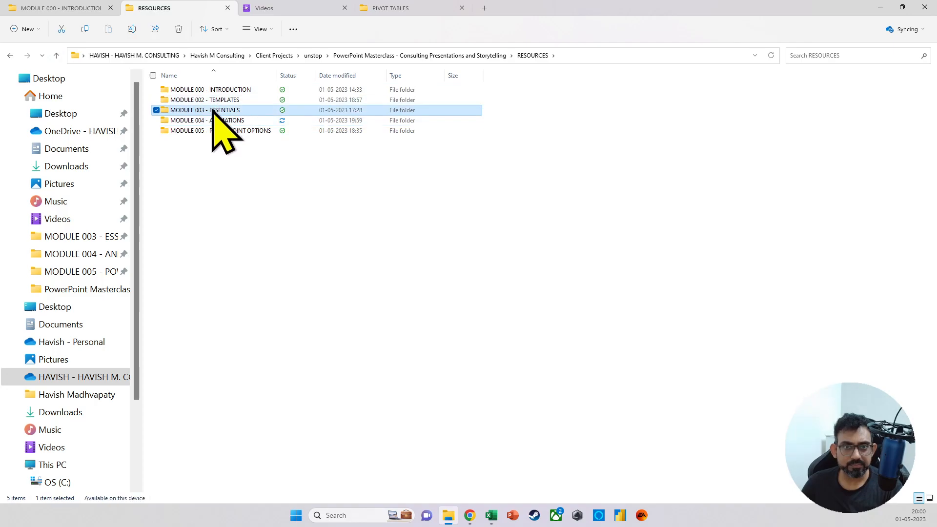
key("alt+Up")
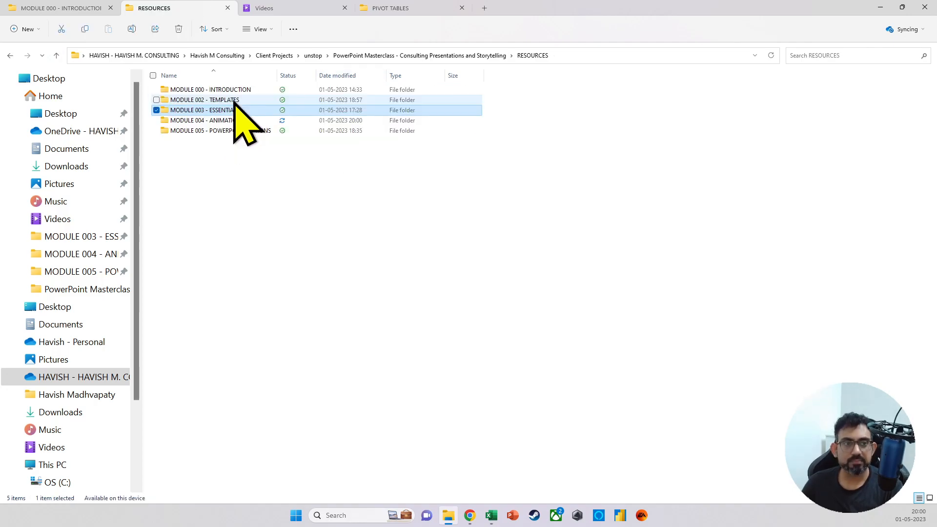
double_click(234, 100)
key("alt+Up")
key("Up")
key("Return")
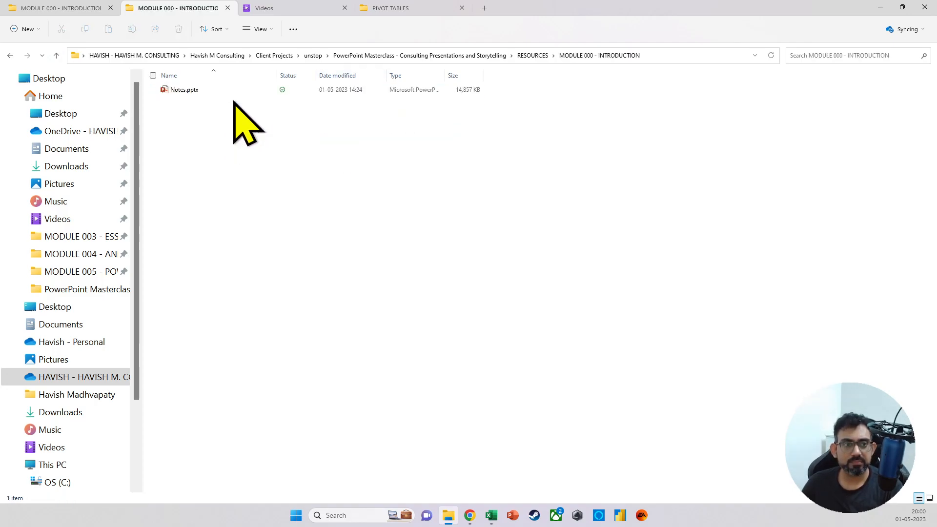
Step: Open the Global Superstore Orders 2016 - Cleaned workbook in Excel from the RESOURCES module folders
key("alt+Up")
key("Down")
key("Down")
key("Down")
key("Down")
key("Return")
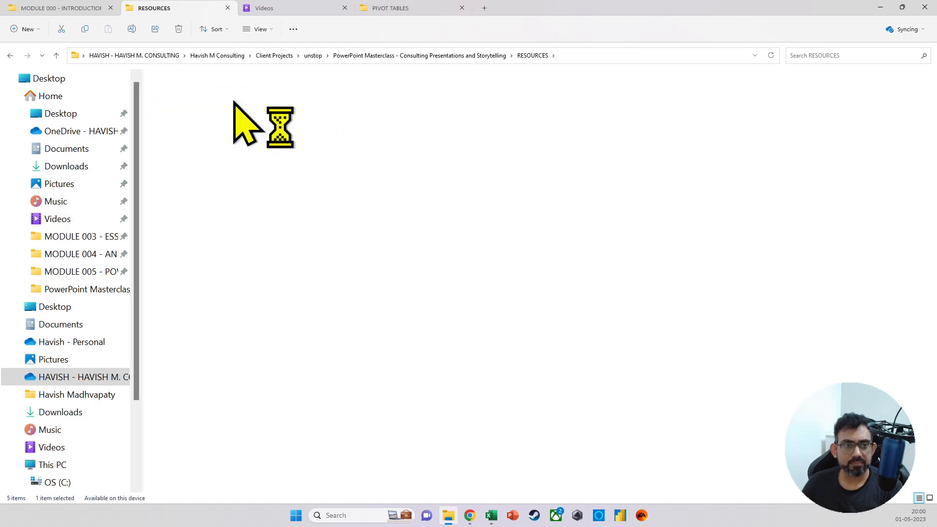
key("Down")
key("Return")
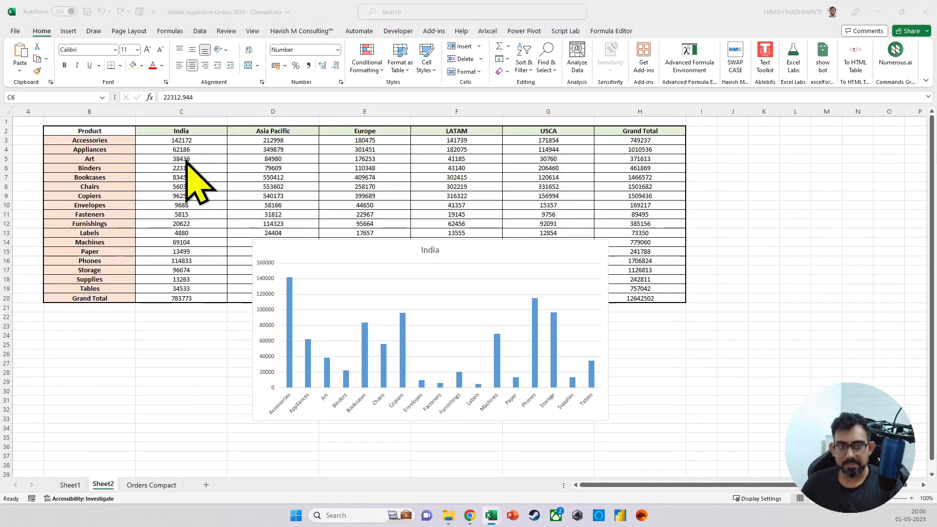
key("super+Tab")
left_click_drag(367, 157, 362, 476)
left_click(355, 481)
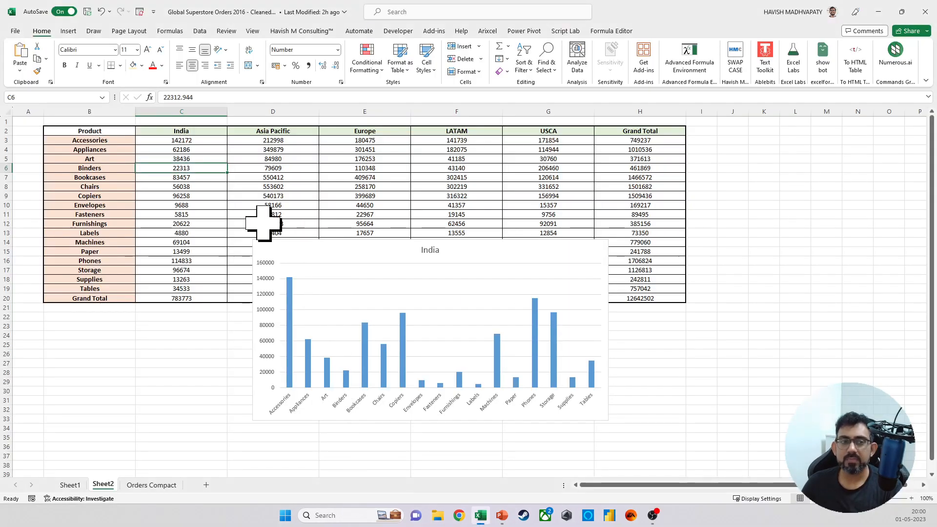
Step: Copy the India column chart from Sheet2 of the workbook and paste it onto slide 6 in PowerPoint
left_click(222, 197)
left_click(399, 241)
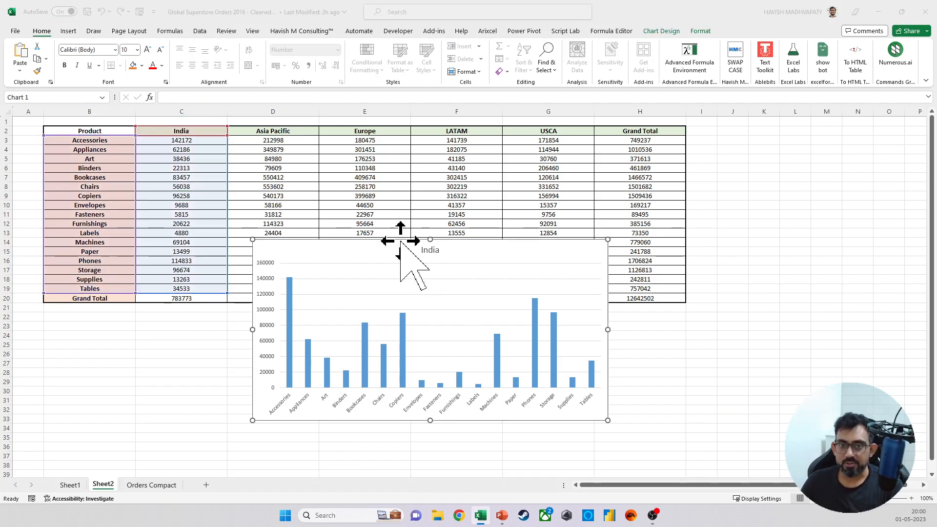
key("alt+Tab")
key("ctrl+v")
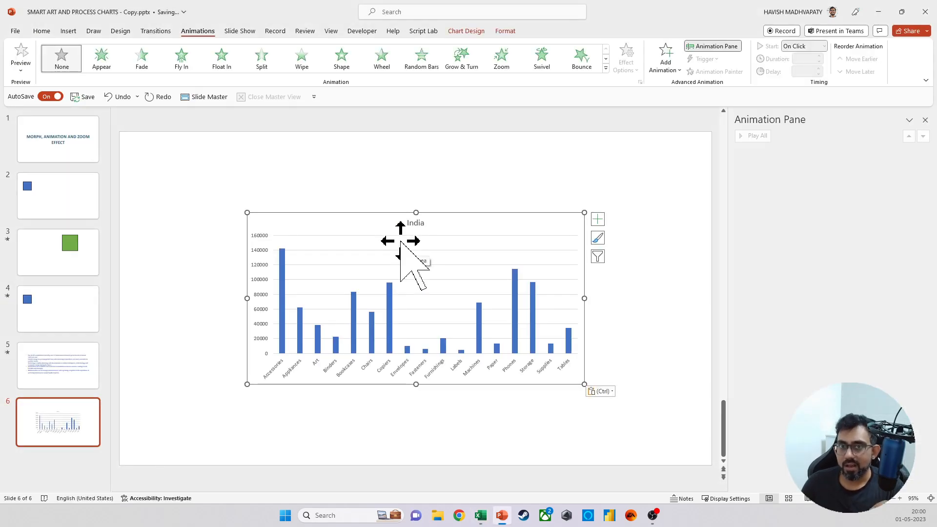
Step: Add an Appear entrance animation to the India chart and sequence it by series
left_click(667, 68)
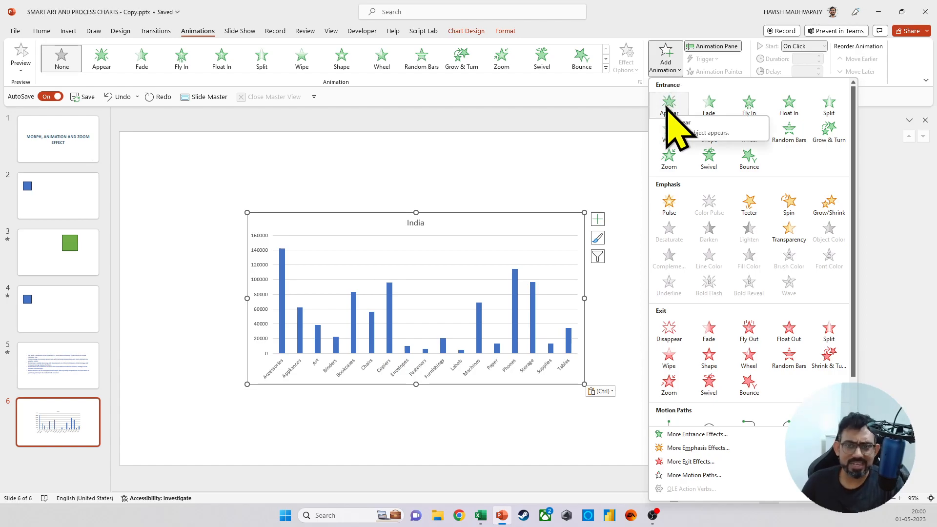
left_click(669, 106)
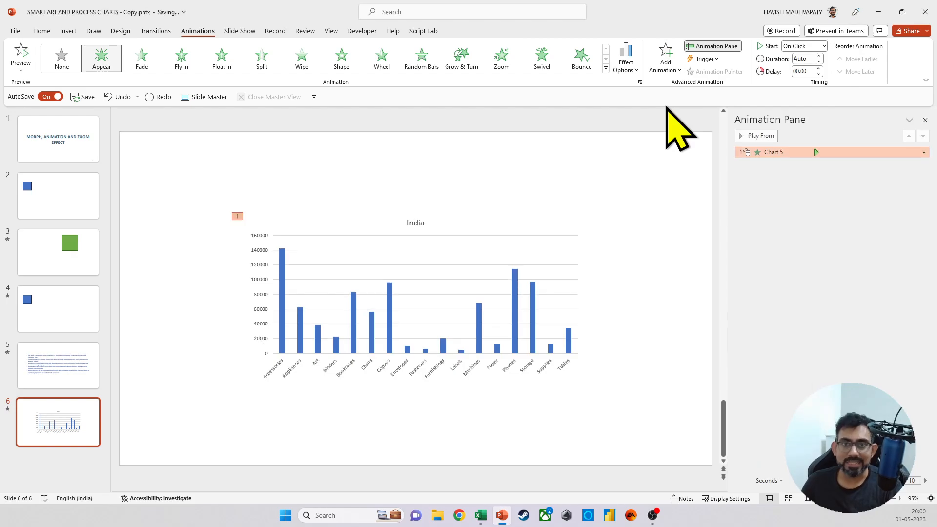
left_click(625, 70)
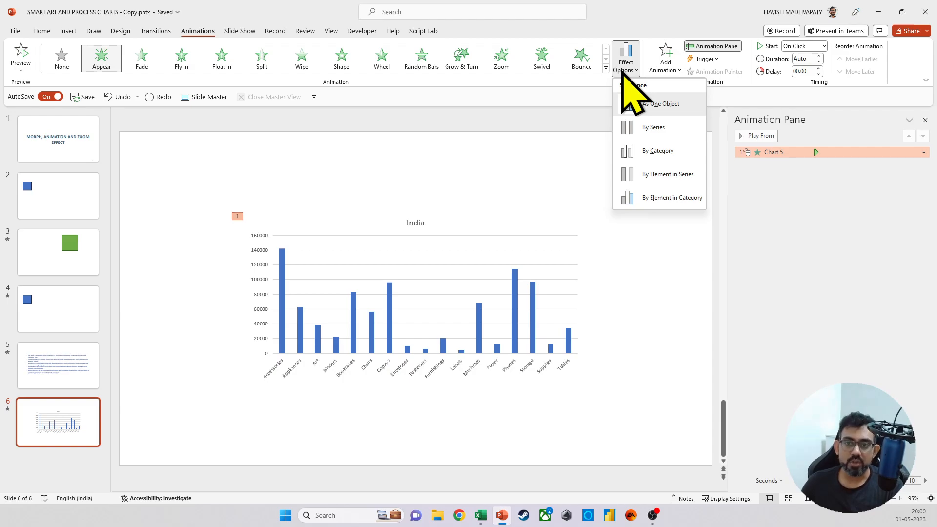
left_click(642, 128)
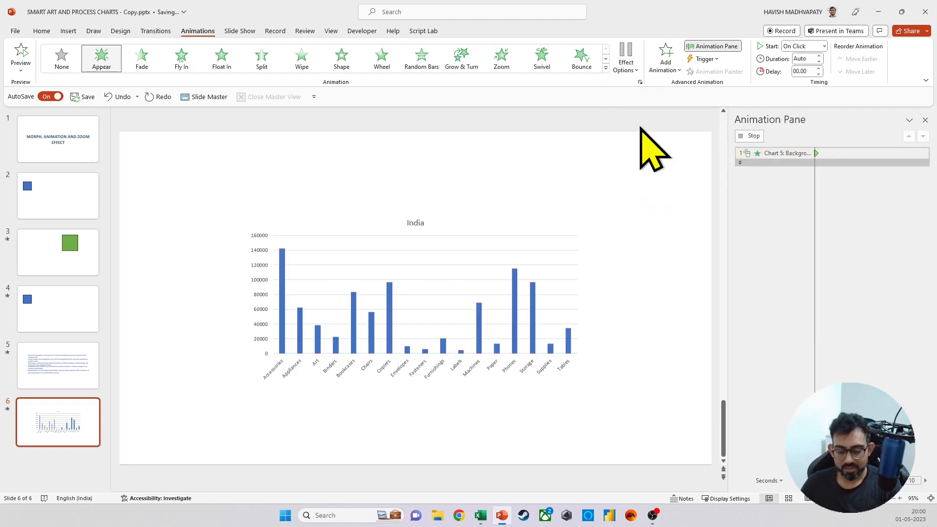
Step: Play slide 6 as a slide show and step back and forth through the chart's by-series animation
key("shift+F5")
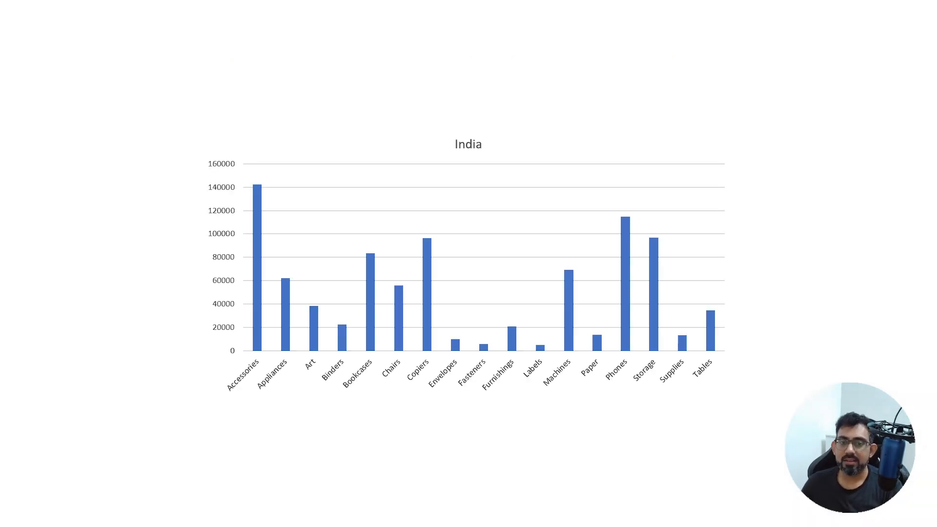
key("Left")
key("Left")
key("Right")
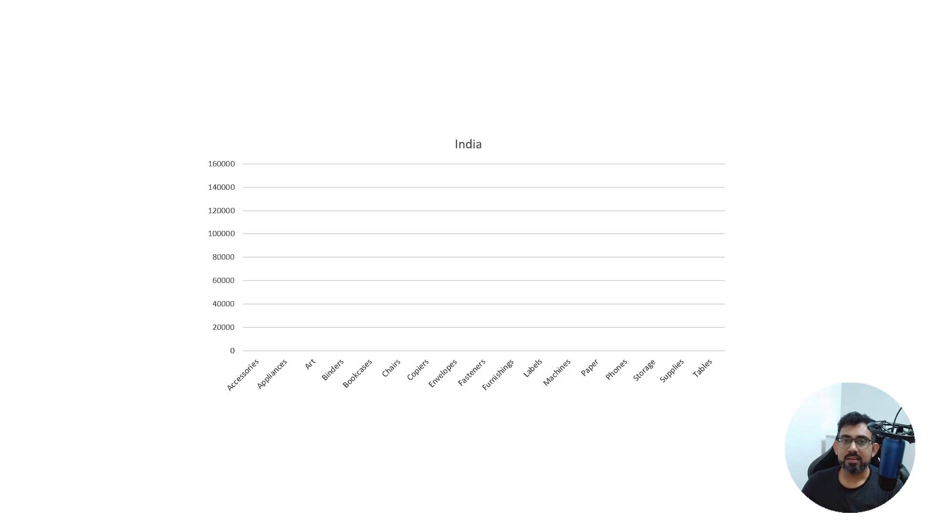
key("Right")
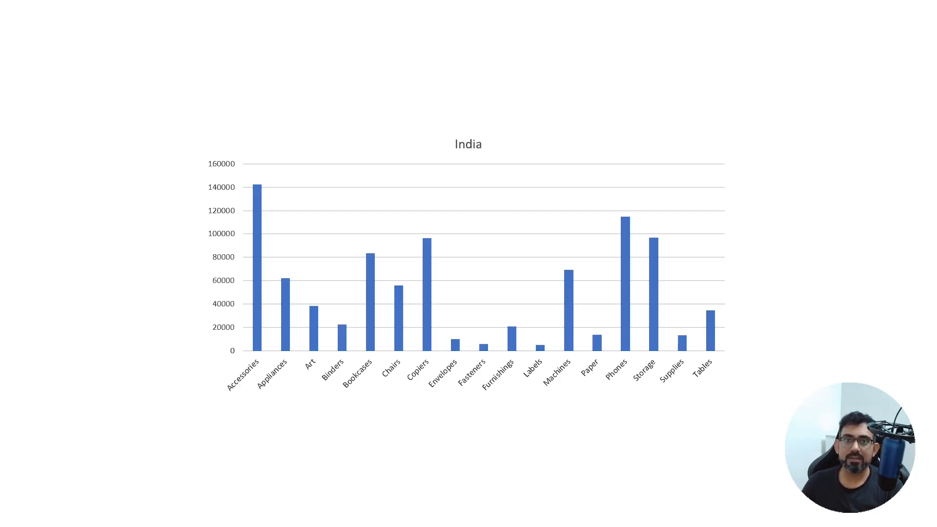
key("Escape")
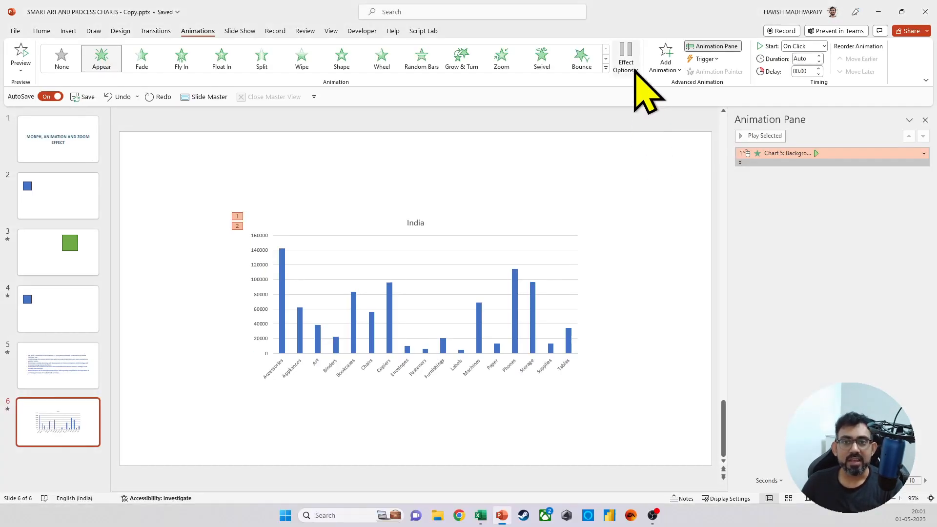
Step: Sequence the India chart's Appear animation by category and play it in the slide show
left_click(636, 71)
left_click(657, 151)
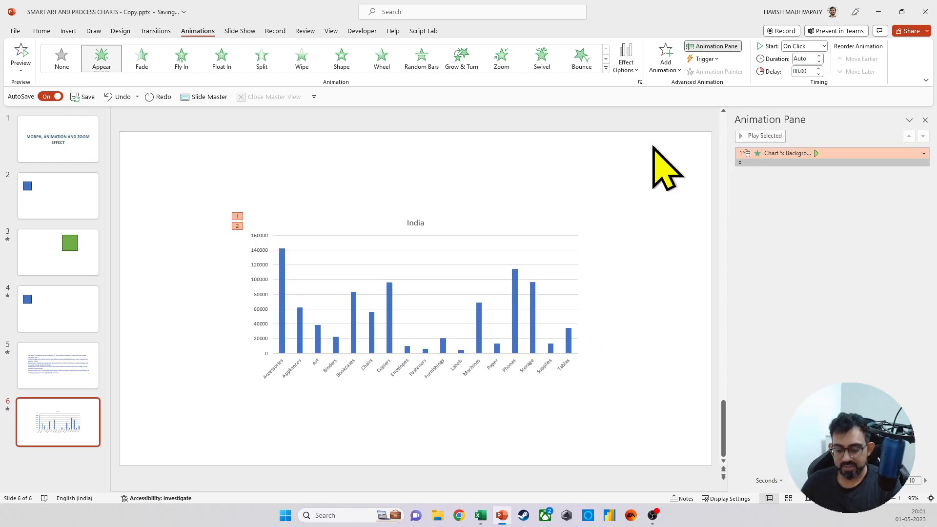
key("shift+F5")
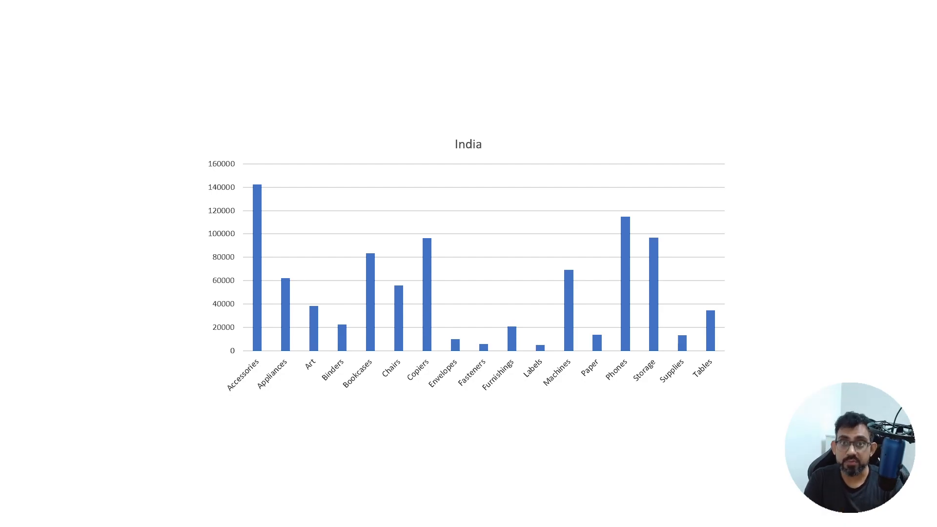
key("Escape")
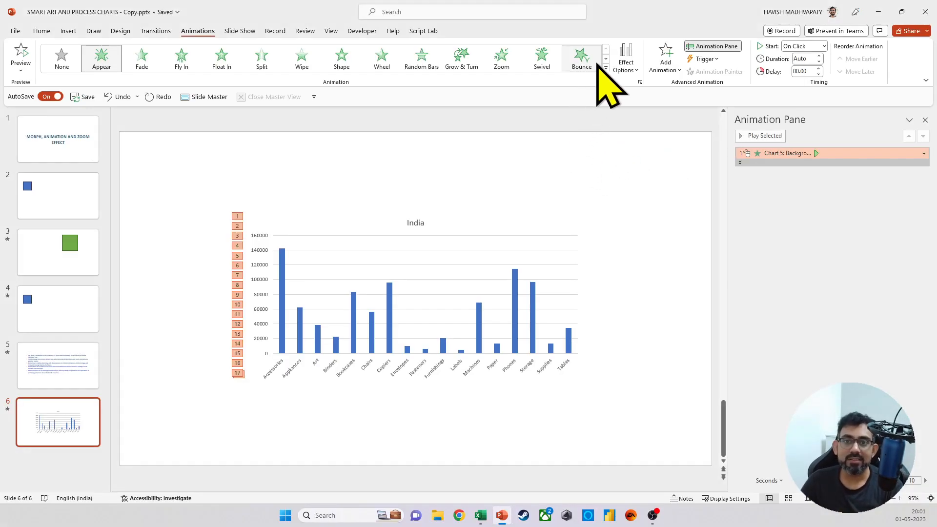
left_click(640, 158)
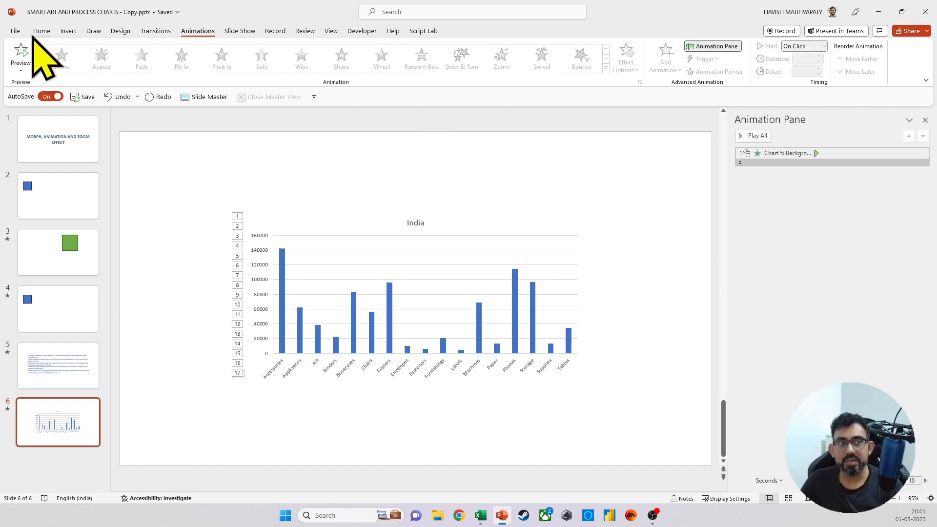
Step: Create a presentation from the Professional services marketing plan template and browse its slides
left_click(15, 30)
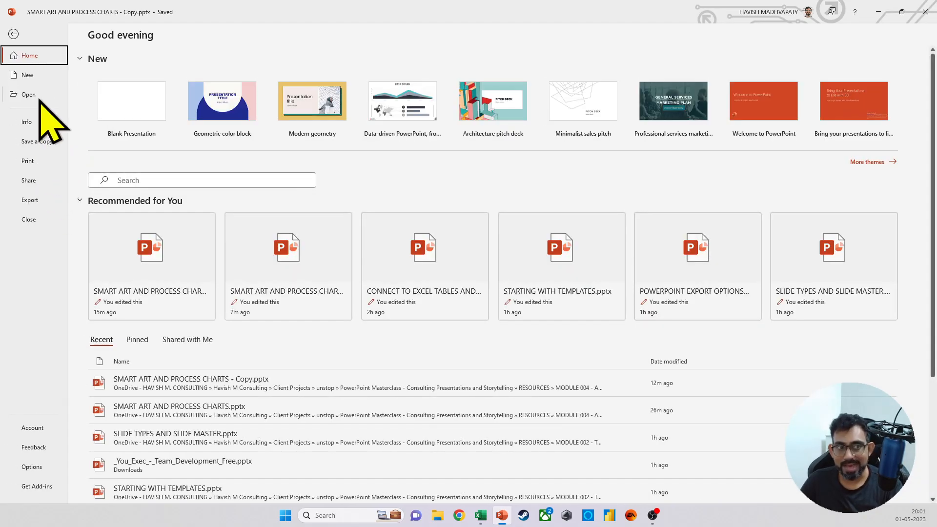
left_click(38, 77)
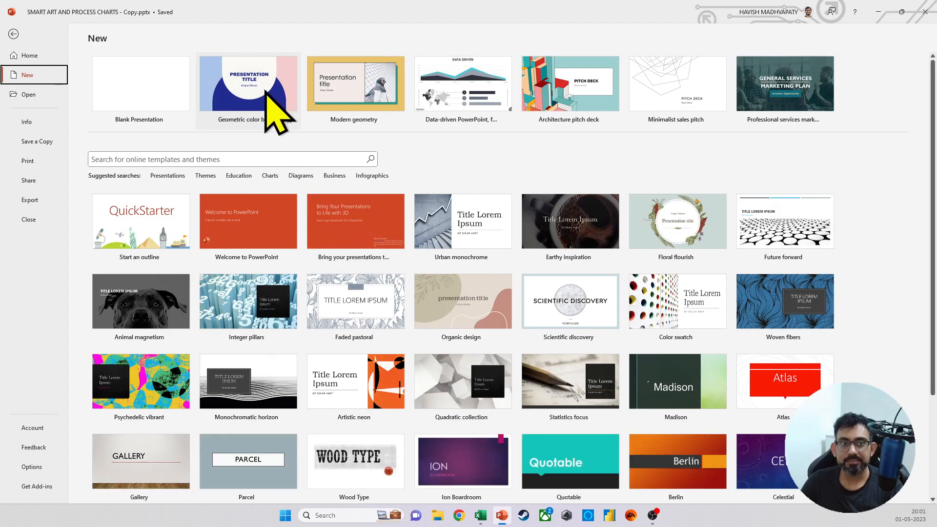
left_click(778, 83)
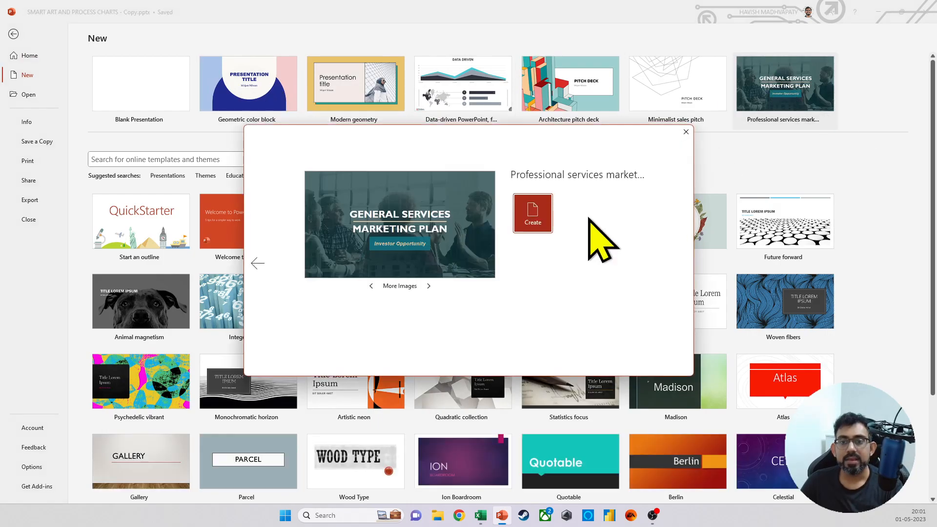
left_click(527, 221)
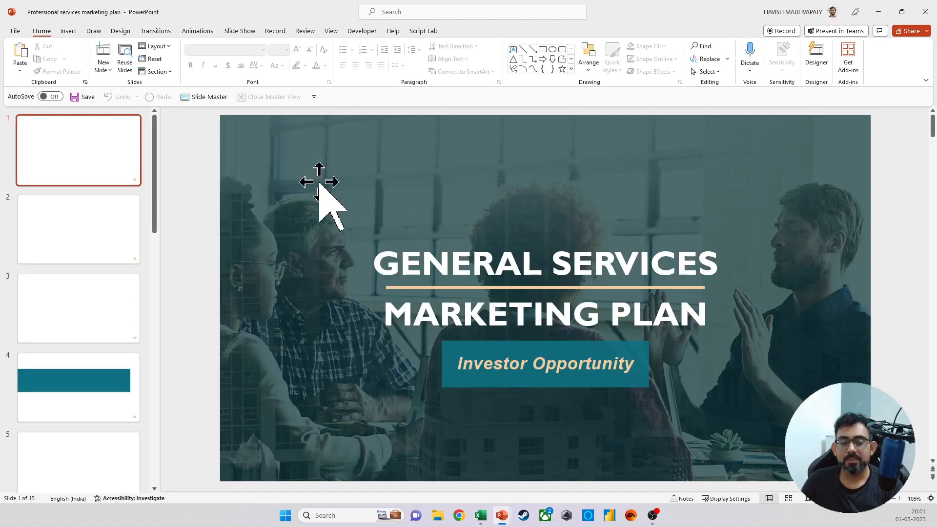
left_click(75, 31)
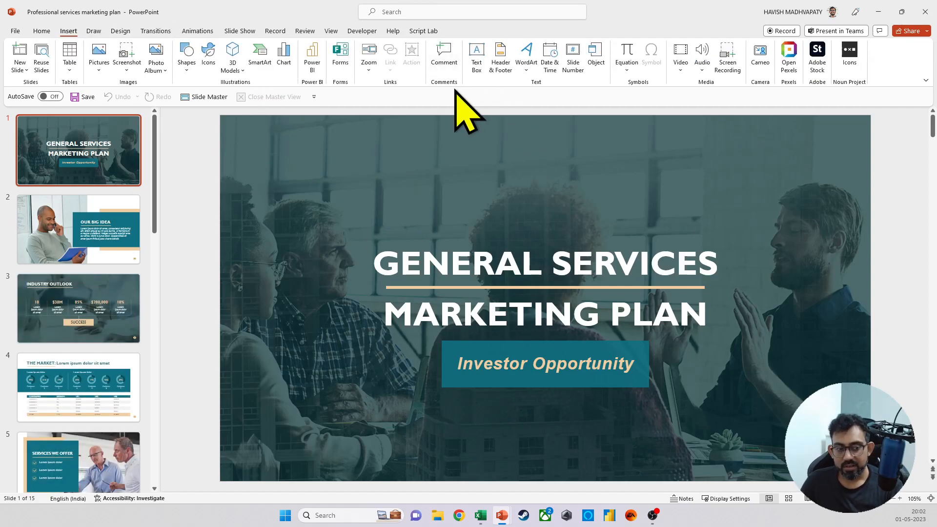
scroll(73, 288, "down", 10)
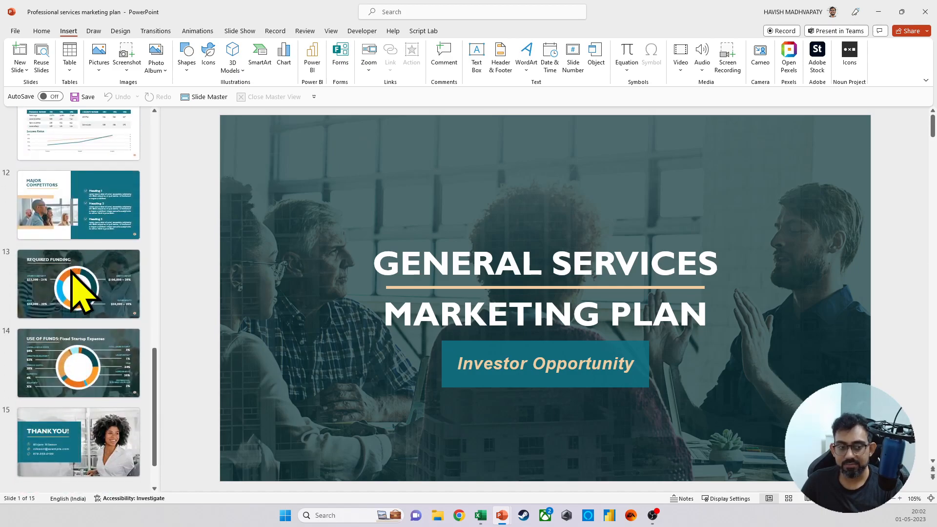
left_click(72, 275)
scroll(74, 288, "up", 10)
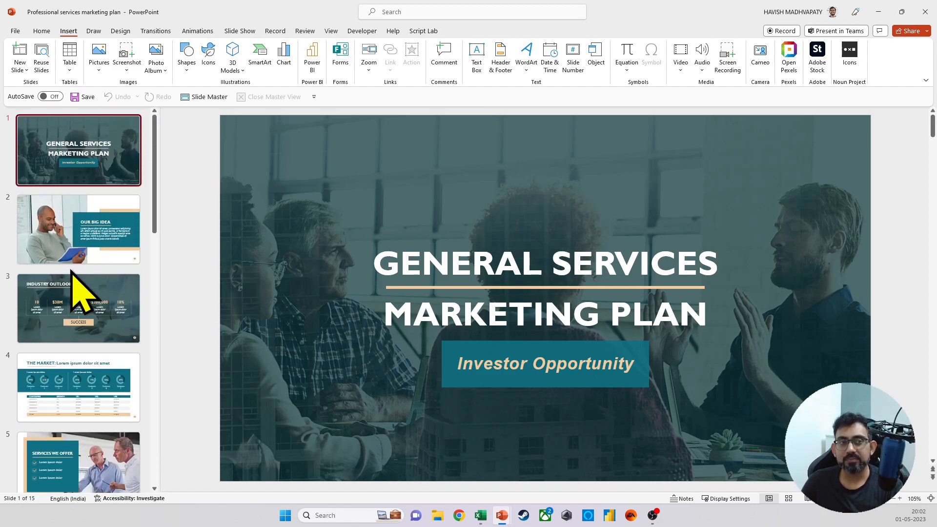
Step: Save the marketing plan presentation to the Desktop as a PowerPoint Presentation named Zoom Effect
key("ctrl+s")
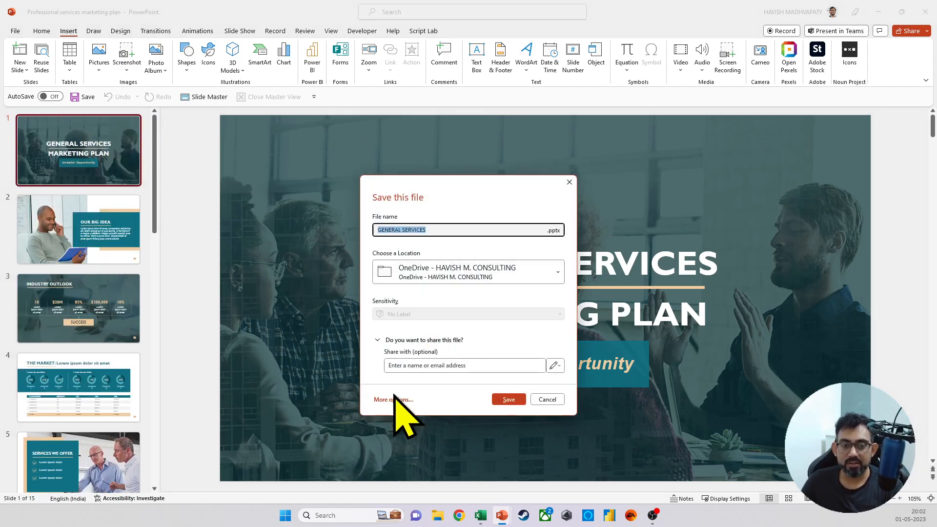
left_click(396, 394)
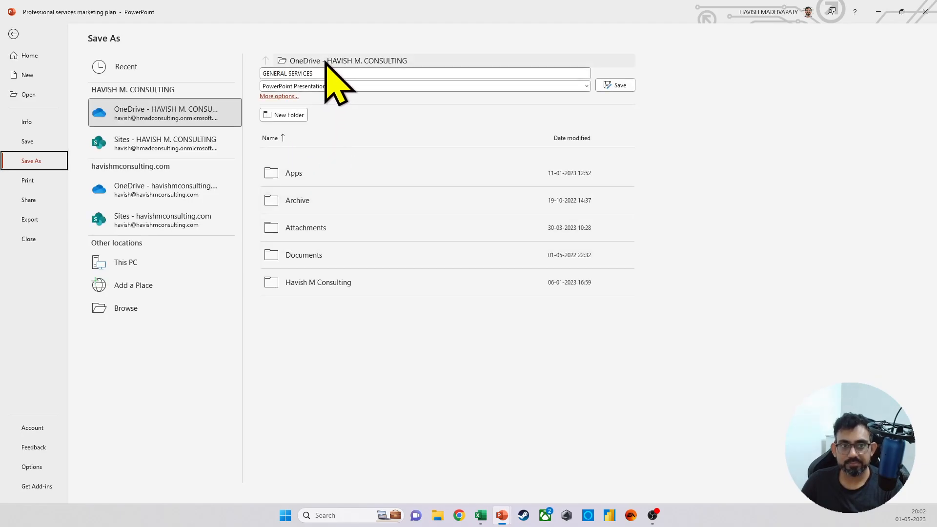
left_click(288, 97)
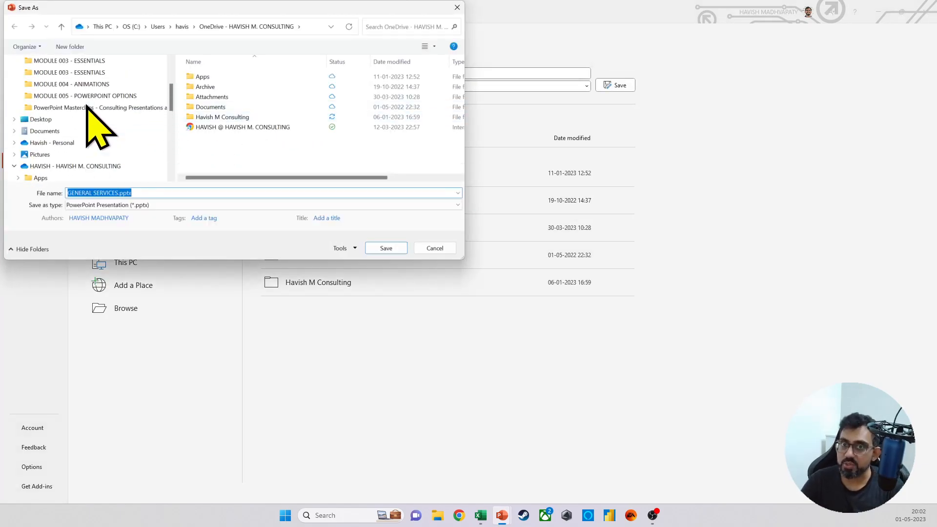
left_click(83, 60)
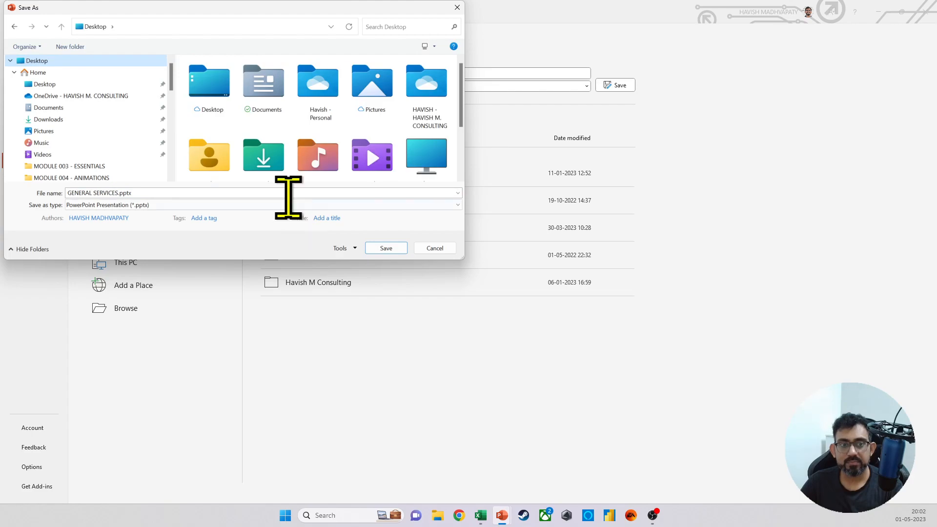
left_click(289, 195)
type("Z")
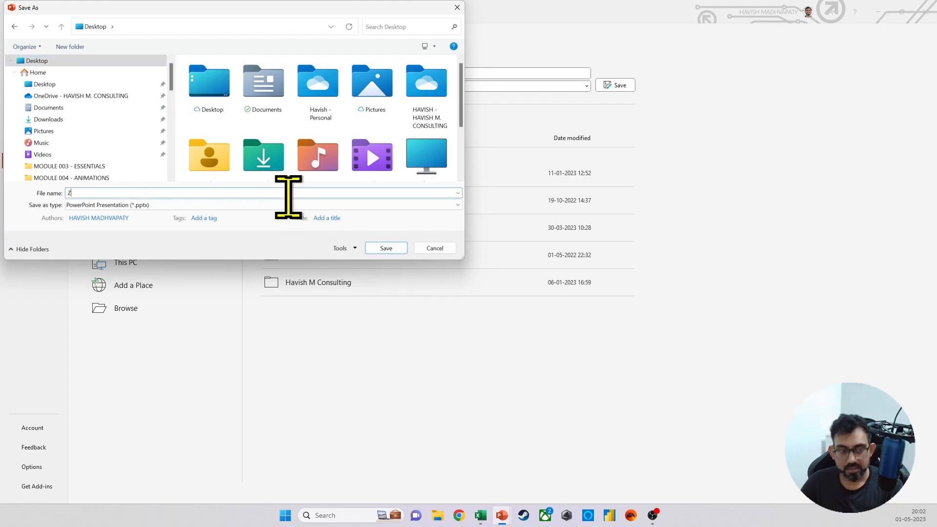
type("oom Effec")
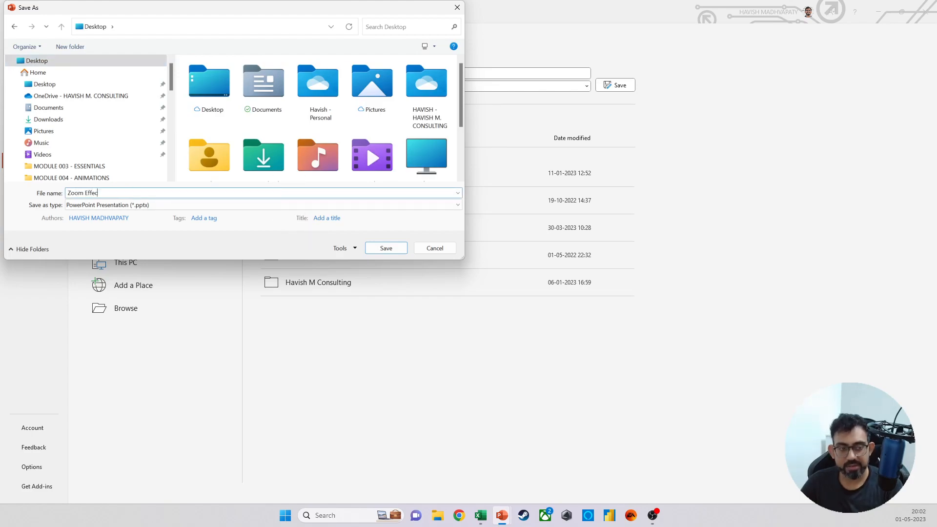
type("t")
key("Return")
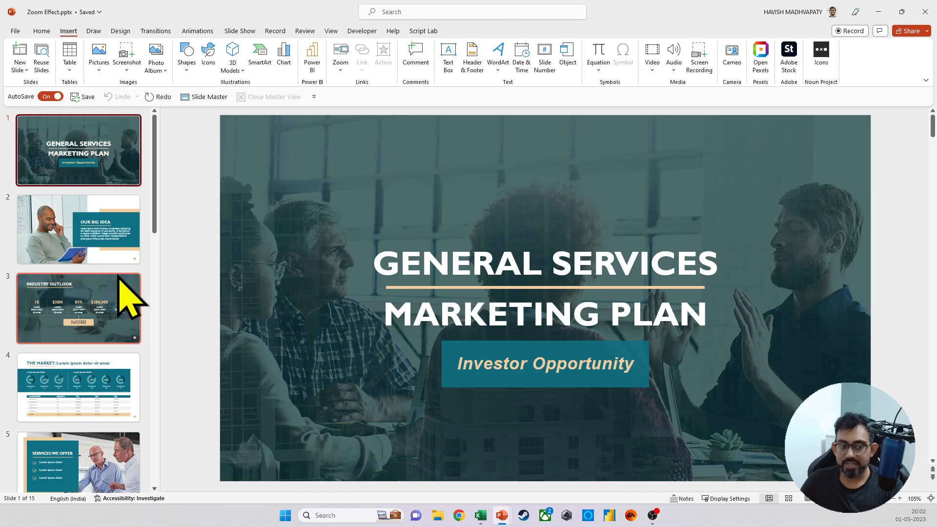
Step: Look through slides 2 to 15 in order, from Our Big Idea to the closing Thank You slide
left_click(78, 248)
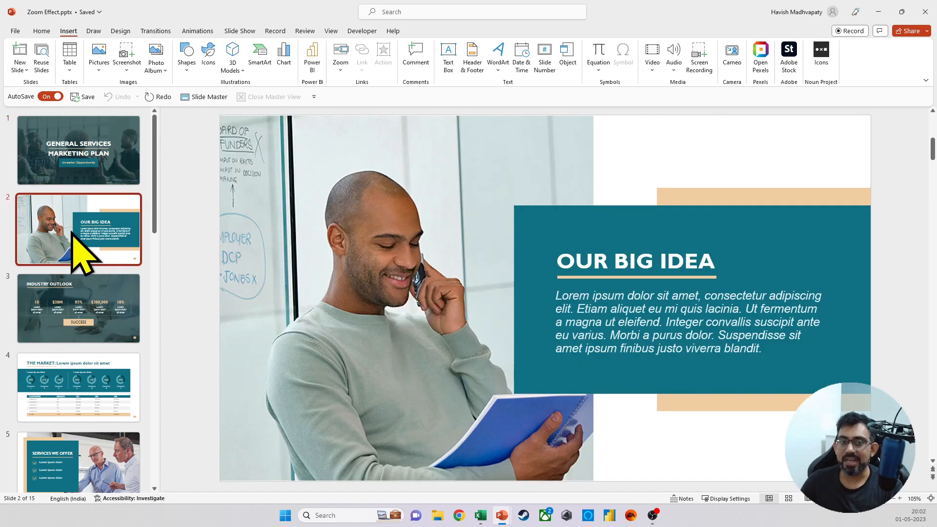
key("Down")
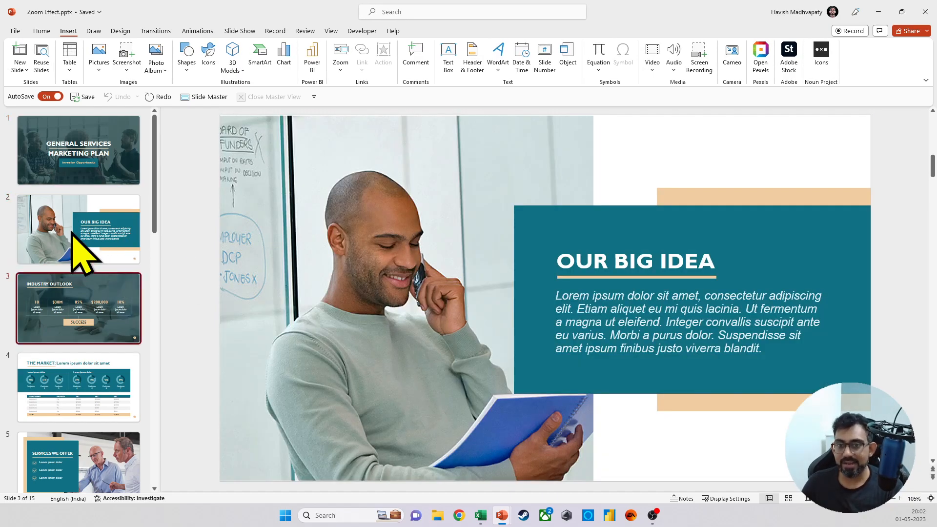
key("Down")
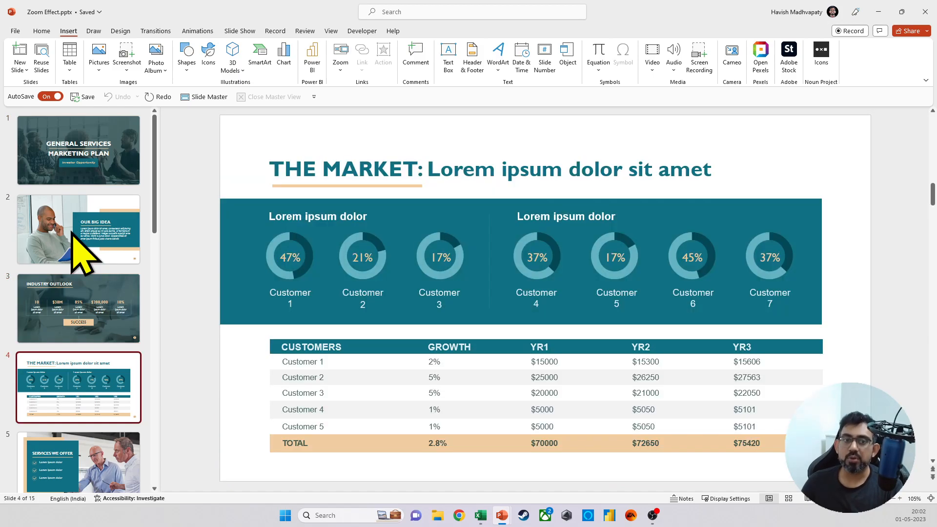
key("Down")
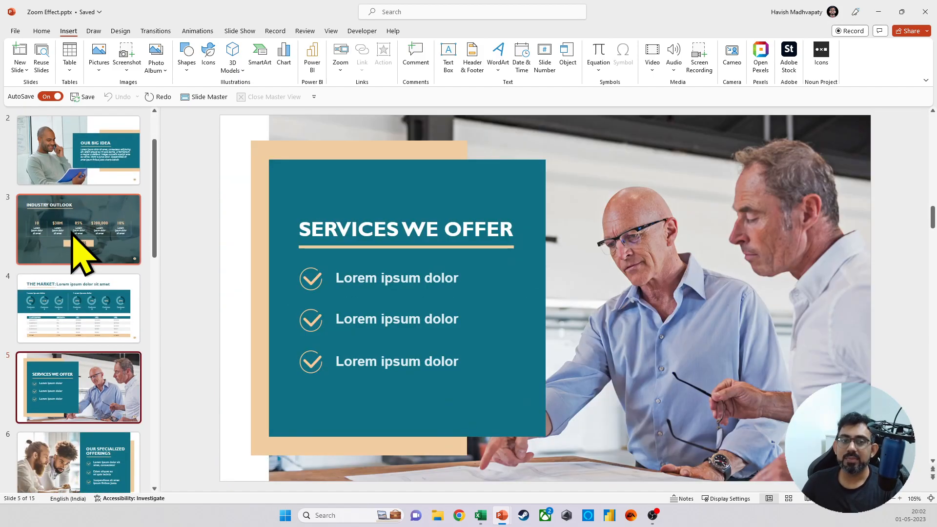
key("Down")
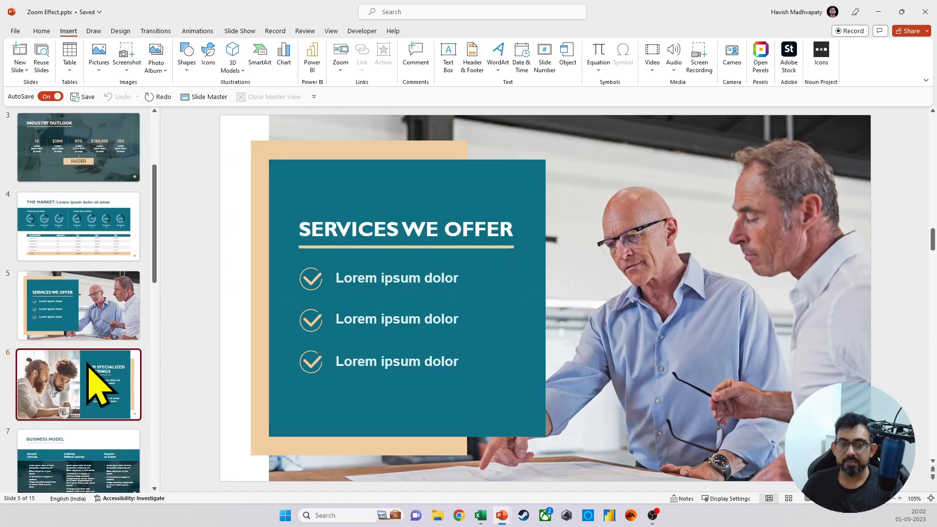
left_click(88, 366)
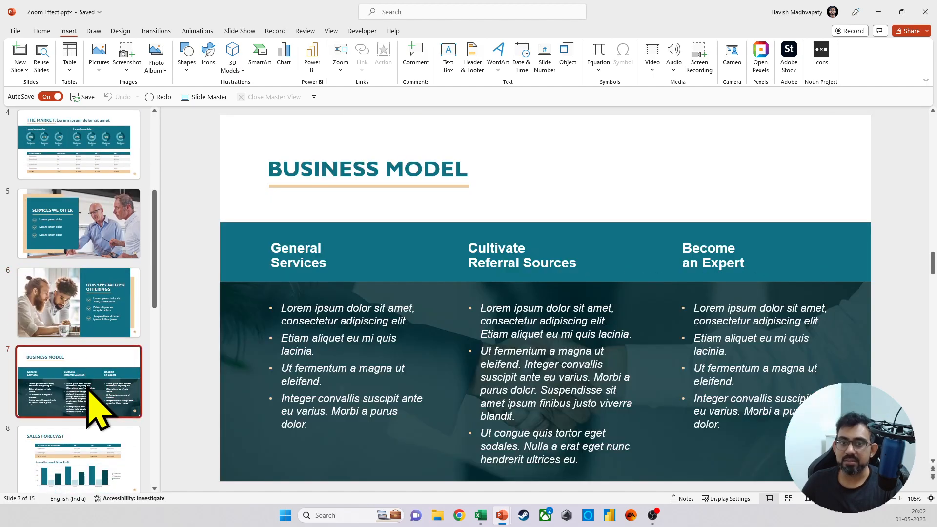
scroll(94, 388, "down", 3)
left_click(88, 332)
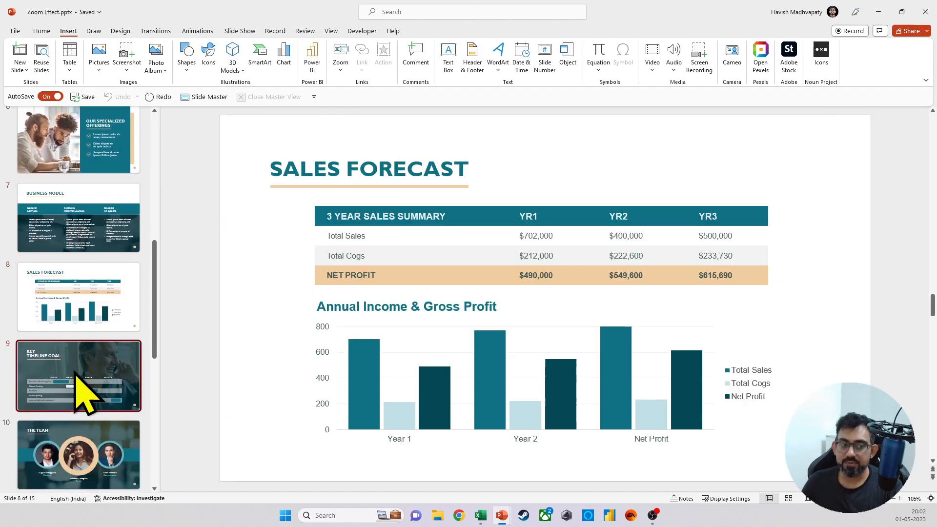
left_click(80, 385)
scroll(86, 388, "down", 3)
left_click(79, 335)
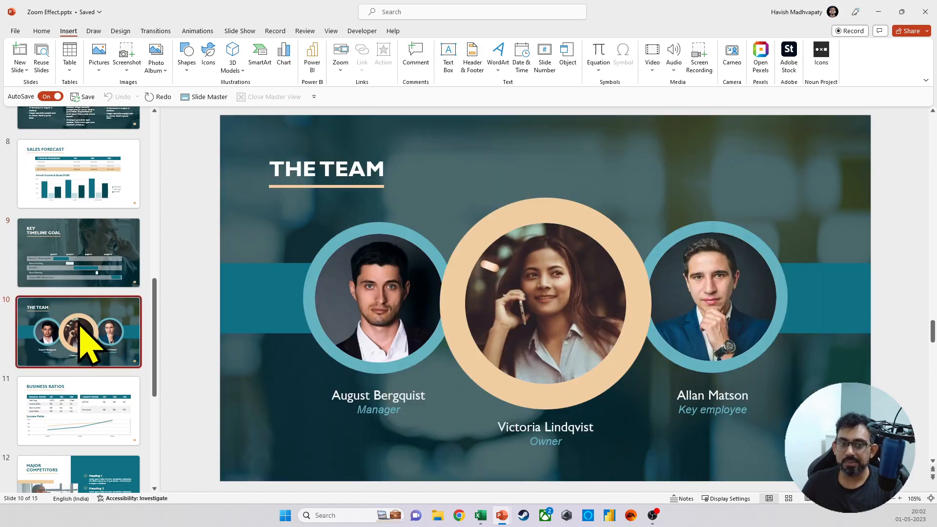
scroll(79, 327, "down", 1)
left_click(78, 337)
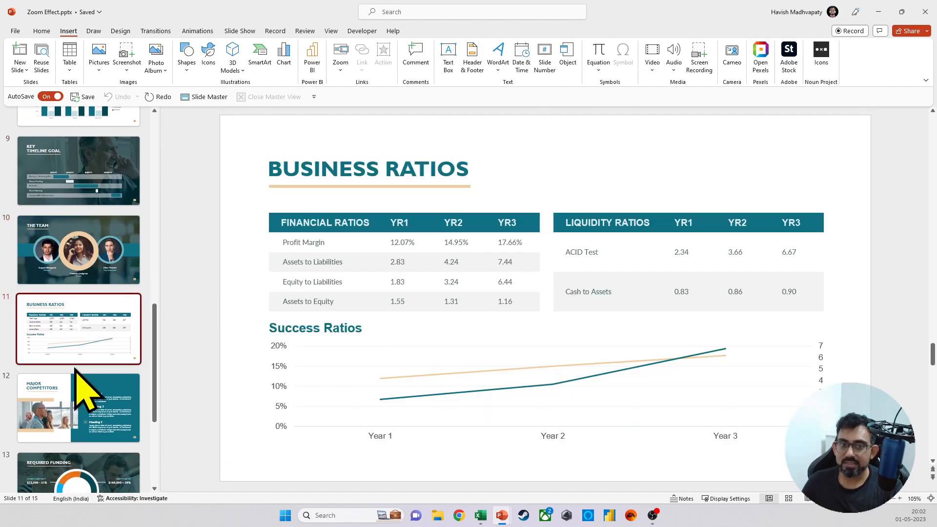
scroll(78, 408, "down", 2)
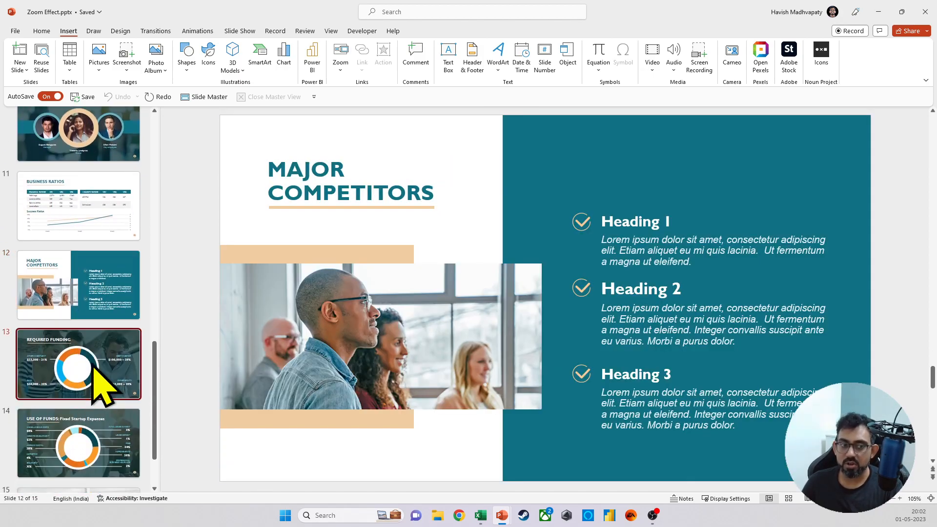
left_click(91, 380)
left_click(86, 425)
scroll(87, 425, "down", 2)
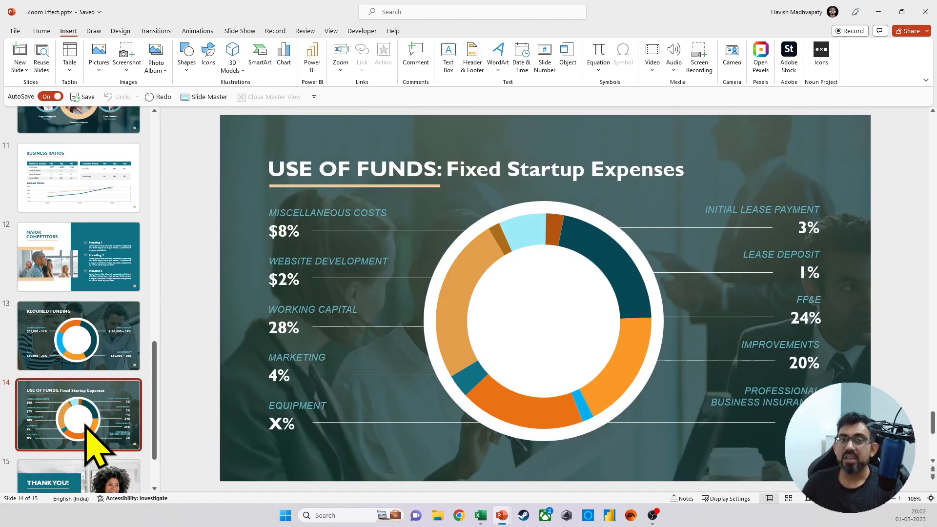
left_click(85, 423)
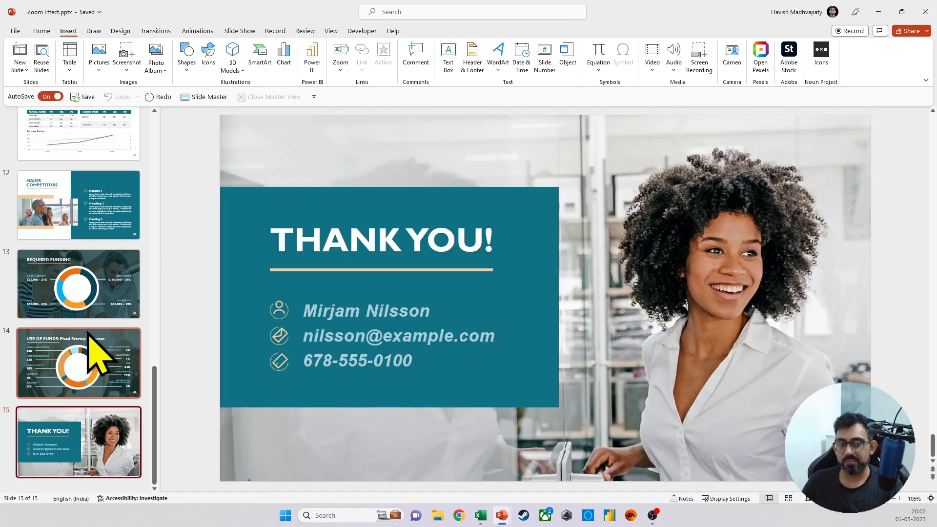